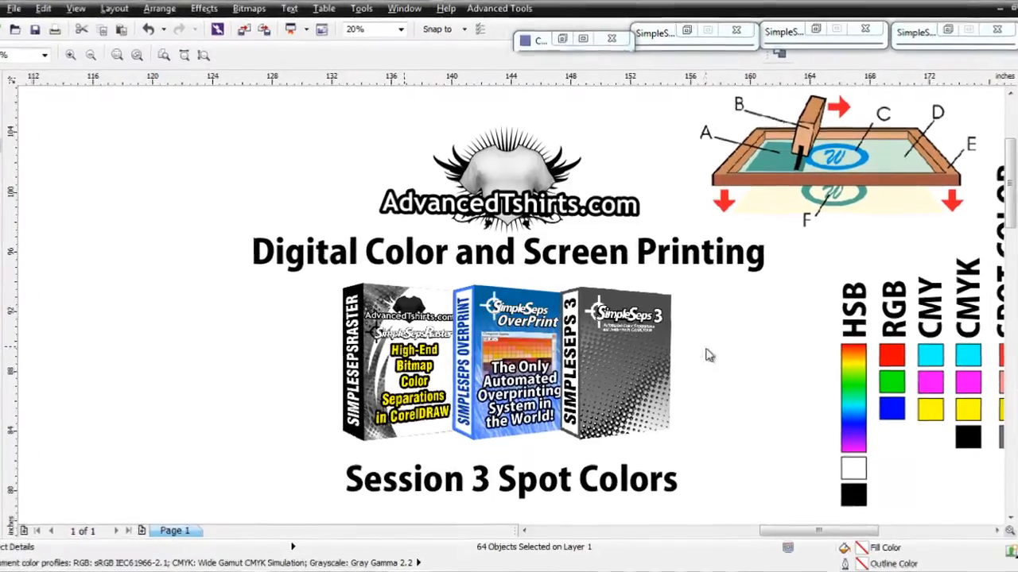
{"action": "scroll", "coordinate": [517, 305], "scroll_direction": "down", "scroll_amount": 3}
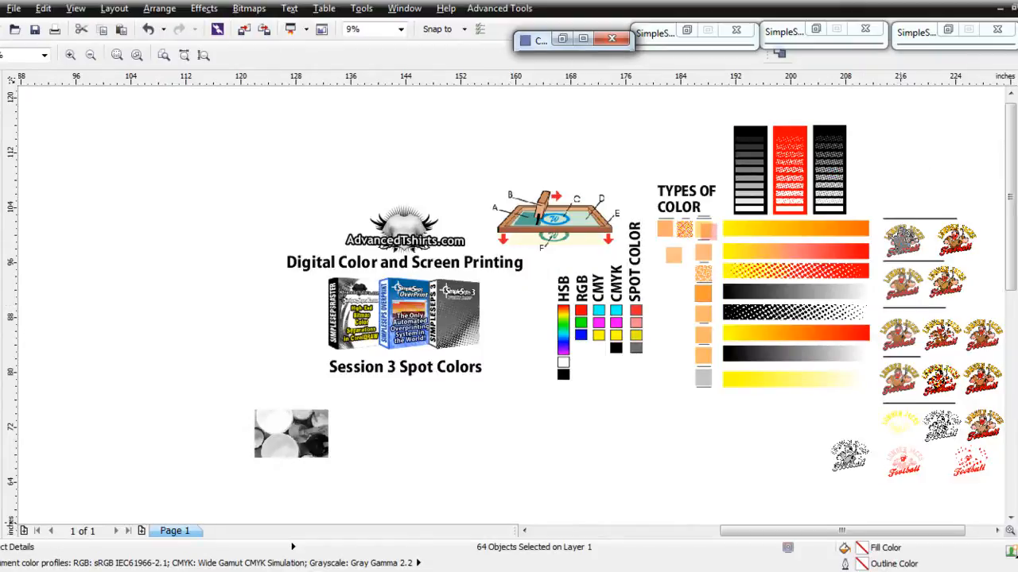
Switch to the Lumber Jacks logo document and marquee-zoom so the logo fills the canvas
{"action": "key", "text": "ctrl+Tab"}
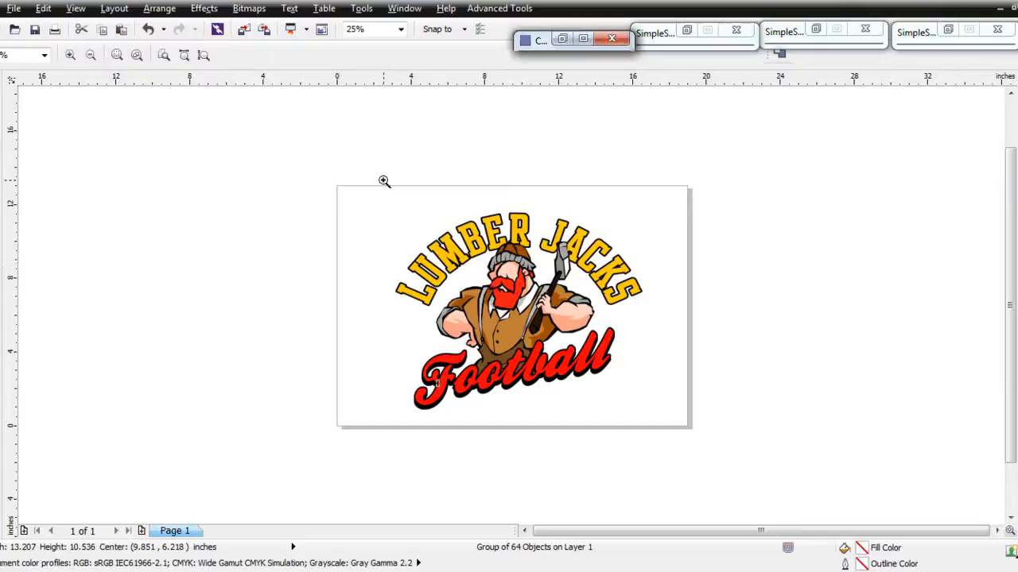
{"action": "left_click_drag", "start_coordinate": [358, 201], "coordinate": [680, 430]}
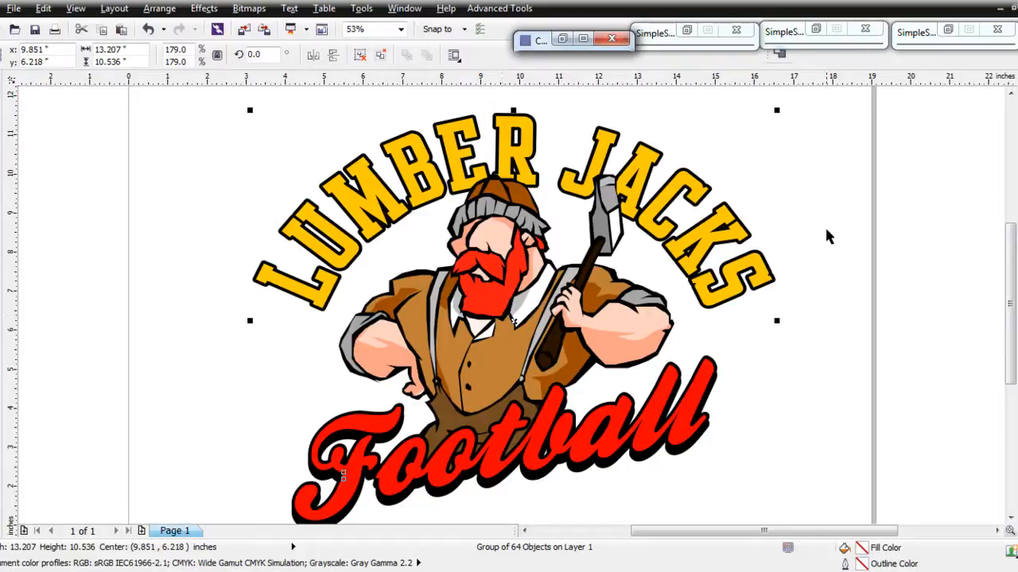
Open SimpleSeps, collect the logo's 16 colours into a selection palette shown as swatches without names
{"action": "left_click", "coordinate": [819, 31]}
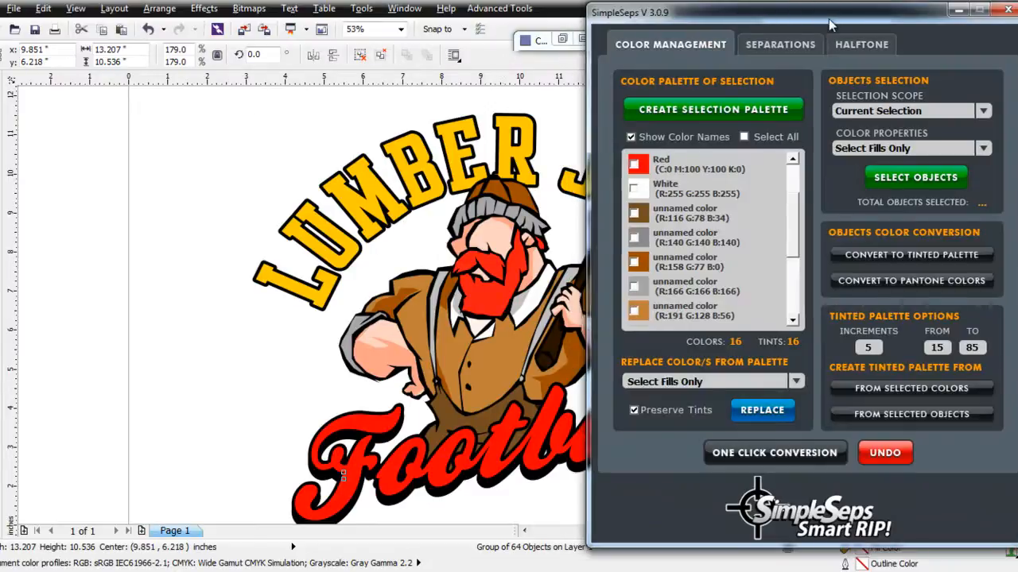
{"action": "left_click_drag", "start_coordinate": [819, 24], "coordinate": [888, 30]}
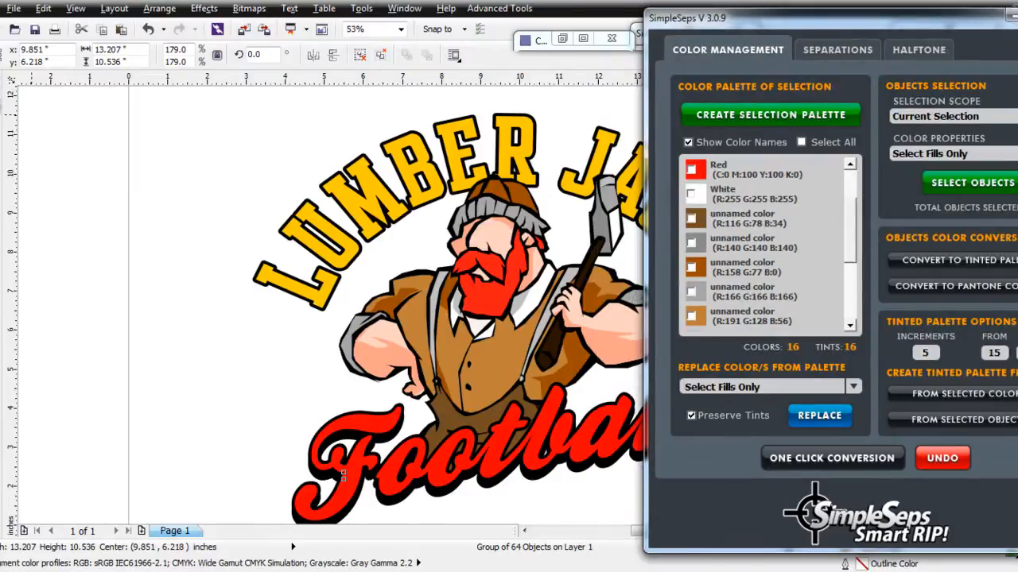
{"action": "left_click", "coordinate": [513, 318]}
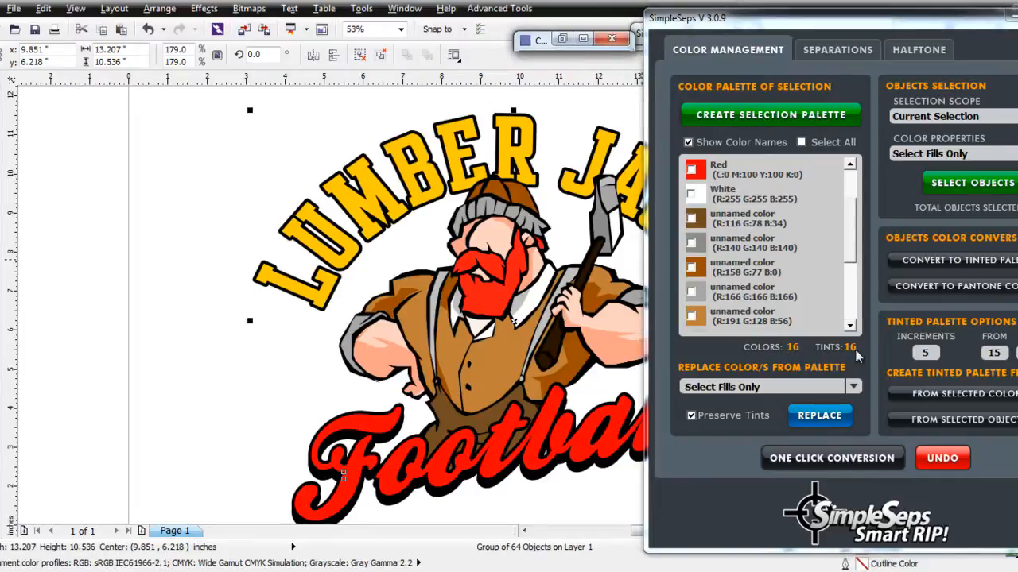
{"action": "left_click", "coordinate": [687, 142]}
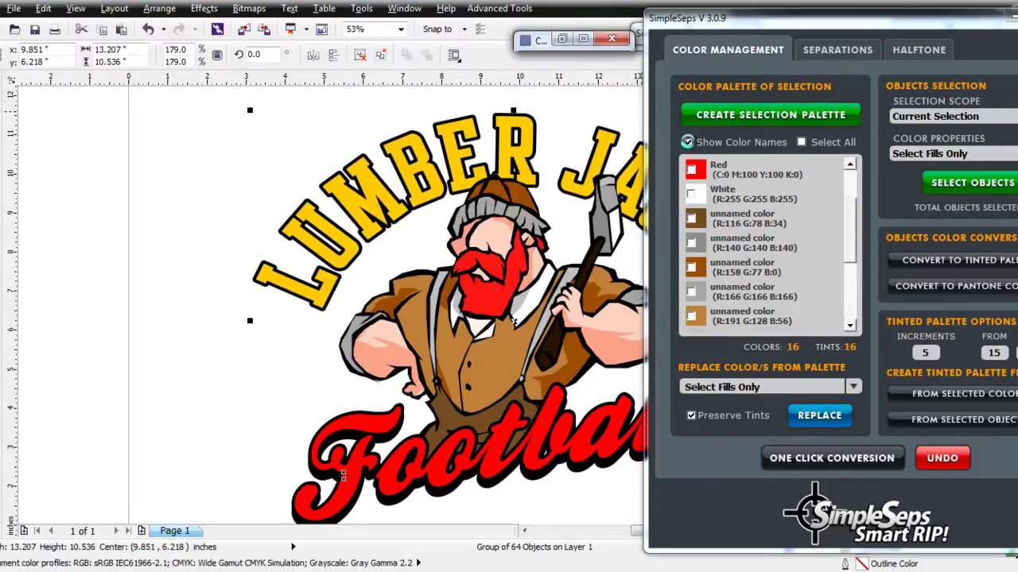
{"action": "left_click", "coordinate": [688, 143]}
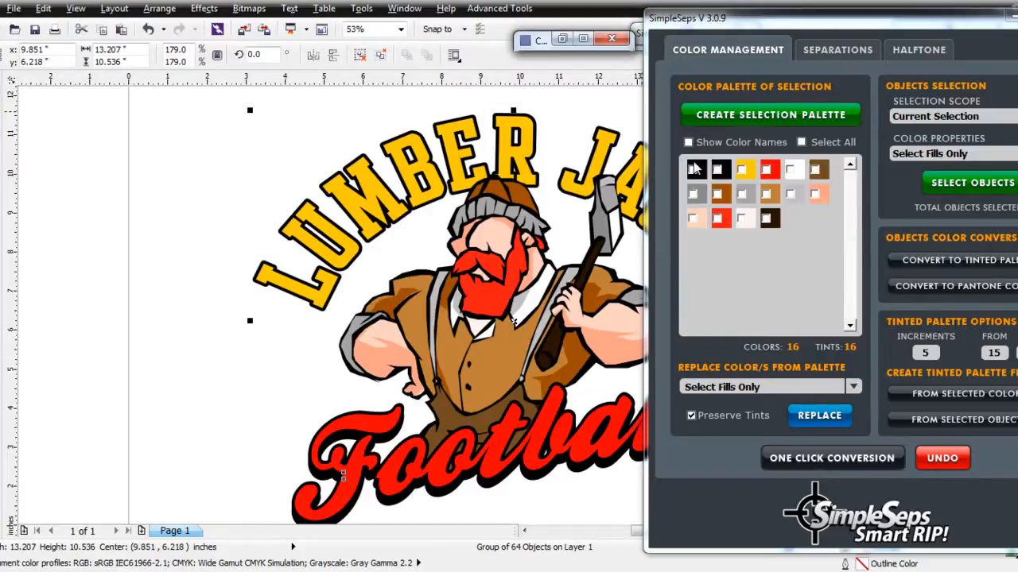
Tick the black, yellow, brown, red and white swatches for spot-colour conversion
{"action": "left_click", "coordinate": [718, 169]}
{"action": "left_click", "coordinate": [741, 169]}
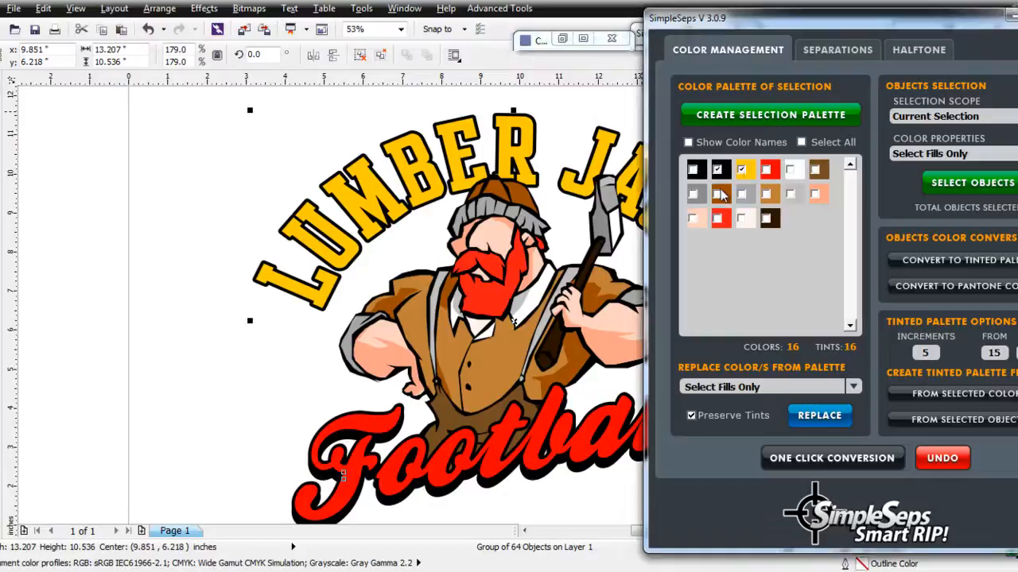
{"action": "left_click", "coordinate": [718, 194]}
{"action": "left_click", "coordinate": [767, 170]}
{"action": "left_click", "coordinate": [791, 169]}
Run One Click Conversion to 5 Pantone spot colours and park the PaletteTint palette beside the logo
{"action": "left_click", "coordinate": [832, 458]}
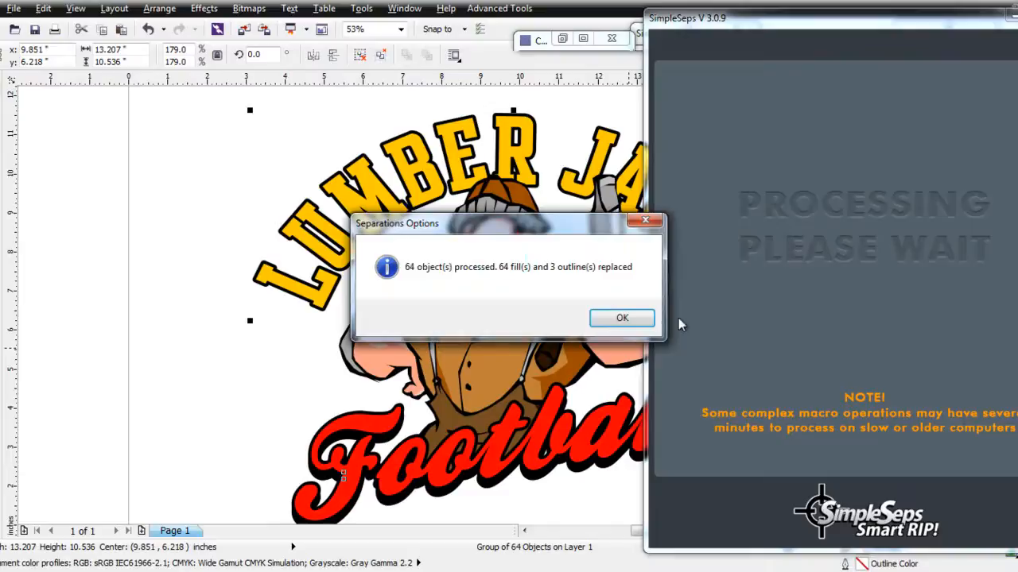
{"action": "left_click", "coordinate": [622, 318]}
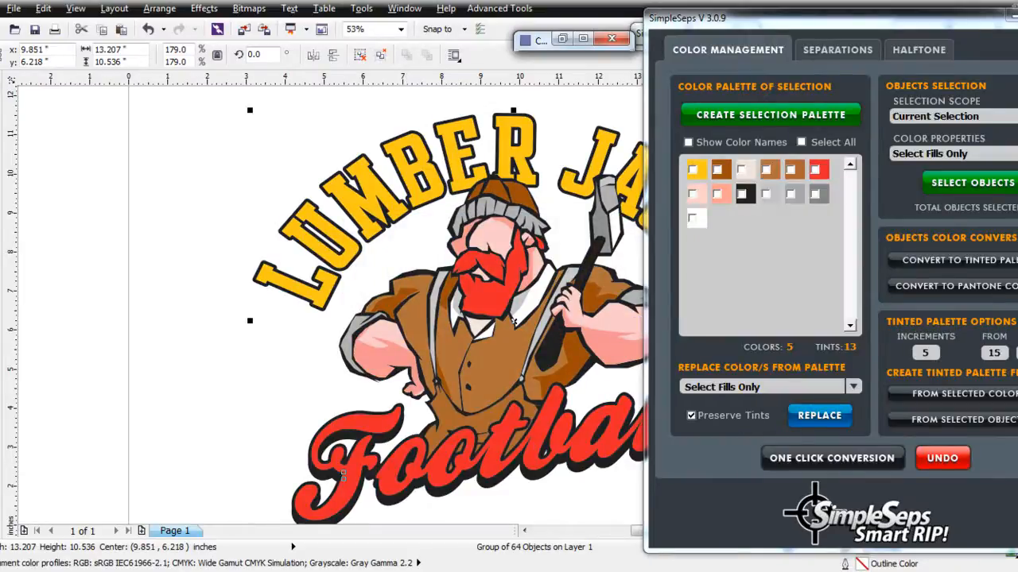
{"action": "left_click_drag", "start_coordinate": [24, 239], "coordinate": [130, 127]}
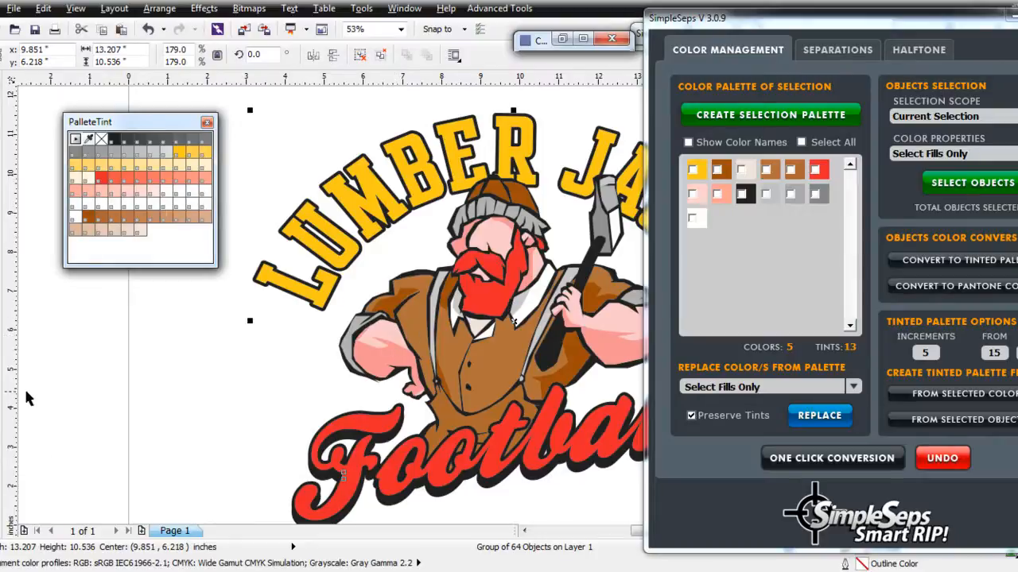
{"action": "left_click", "coordinate": [7, 263]}
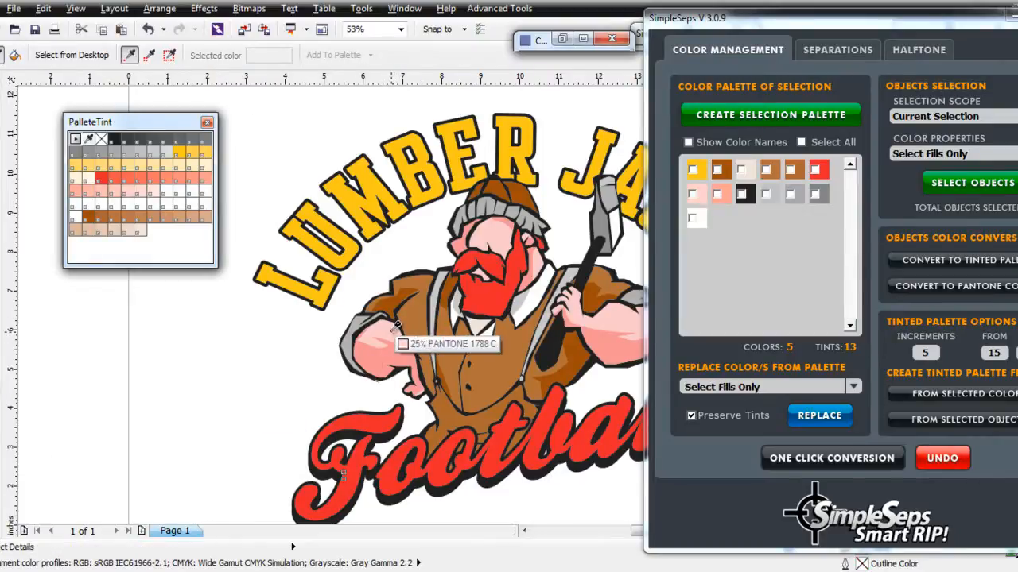
{"action": "scroll", "coordinate": [395, 330], "scroll_direction": "up", "scroll_amount": 3}
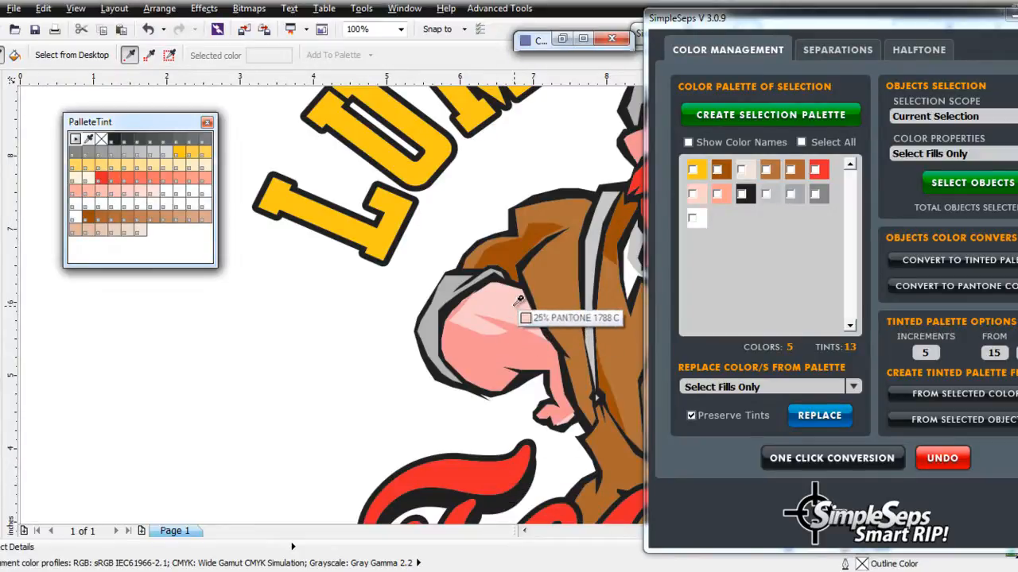
{"action": "scroll", "coordinate": [517, 302], "scroll_direction": "down", "scroll_amount": 1}
{"action": "scroll", "coordinate": [518, 302], "scroll_direction": "down", "scroll_amount": 1}
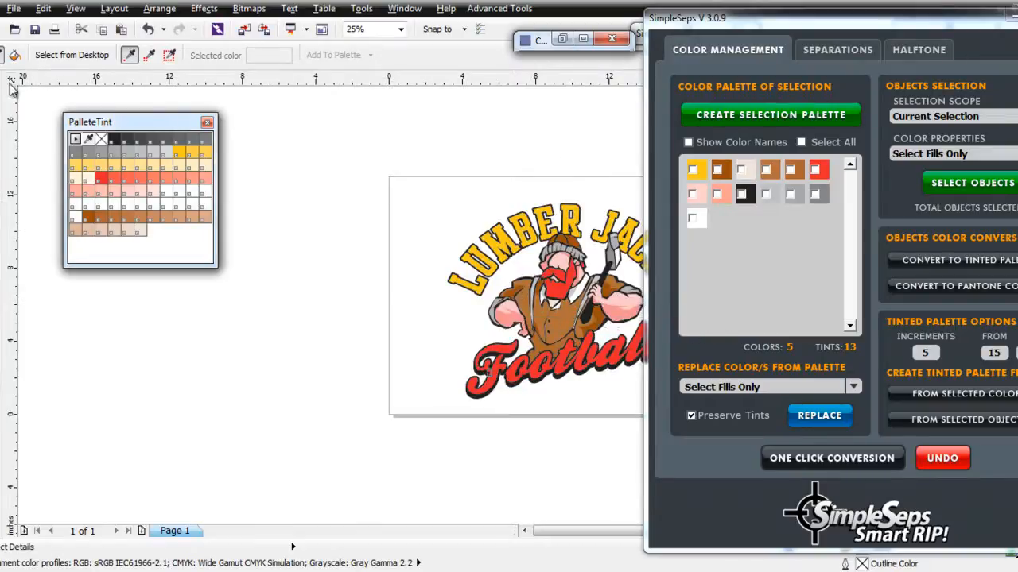
{"action": "key", "text": "space"}
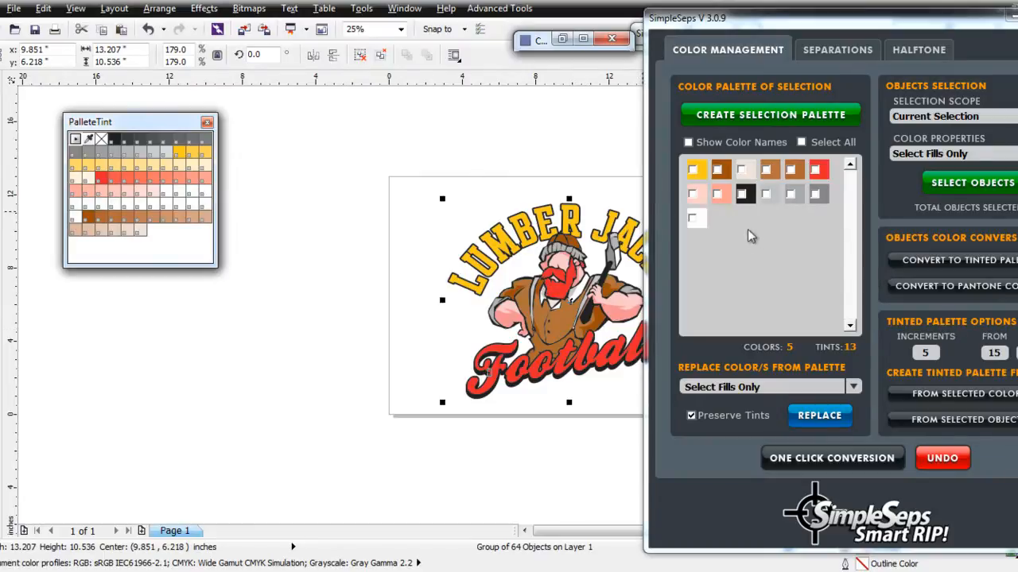
Select all light-pink filled objects and refill them with 20% PANTONE 1788 C
{"action": "left_click", "coordinate": [692, 193]}
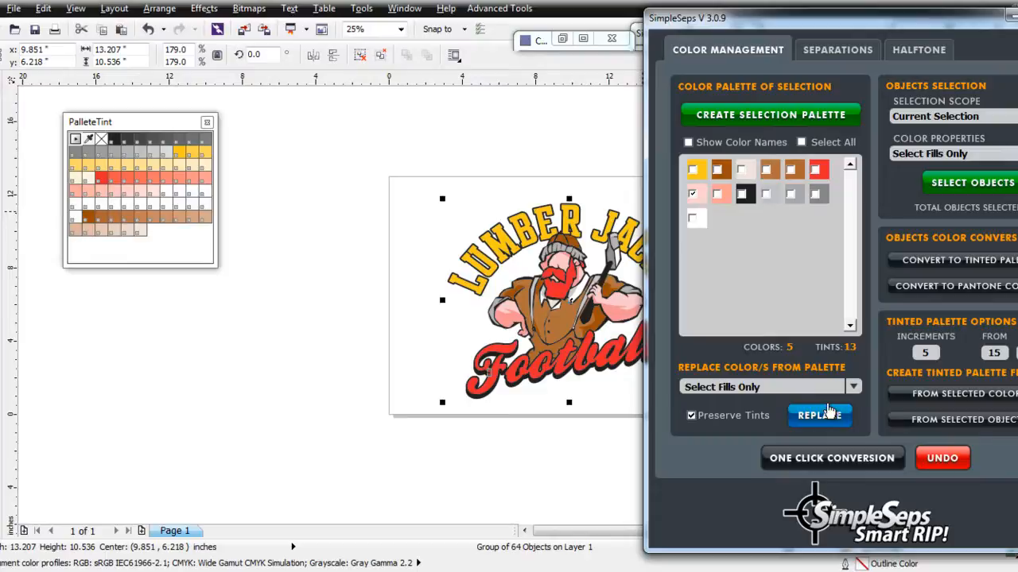
{"action": "left_click", "coordinate": [853, 387]}
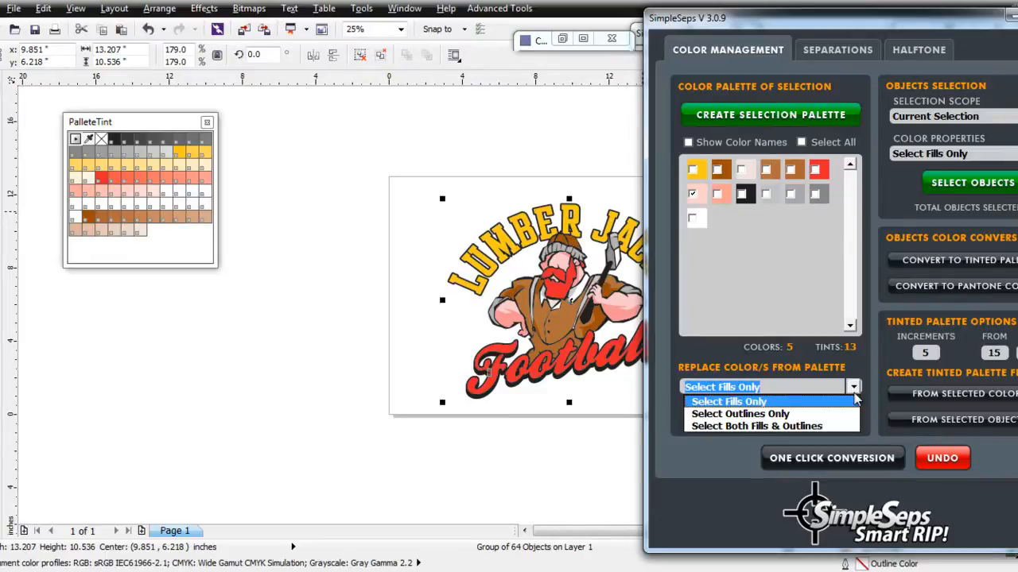
{"action": "left_click", "coordinate": [857, 400]}
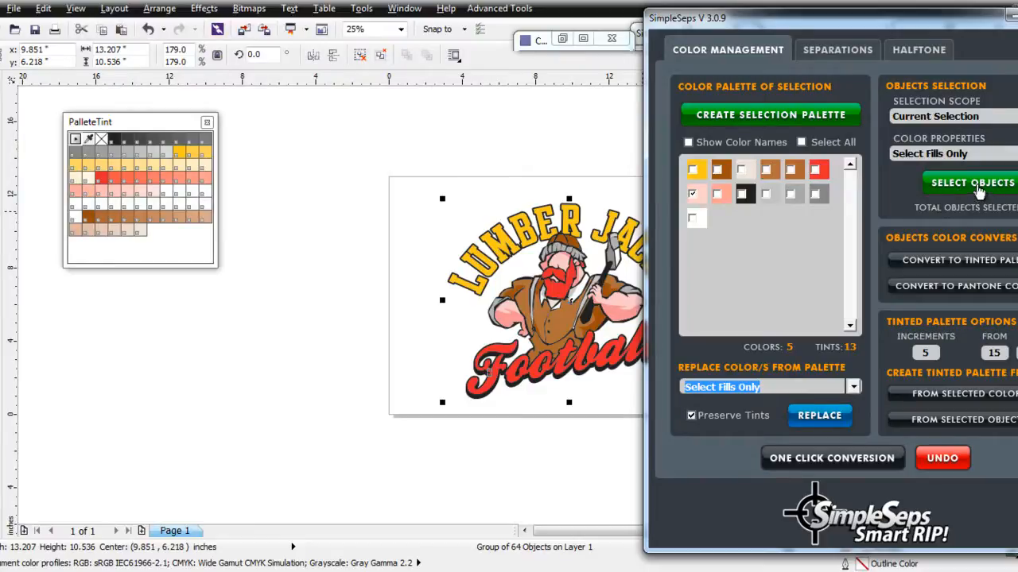
{"action": "left_click", "coordinate": [971, 183]}
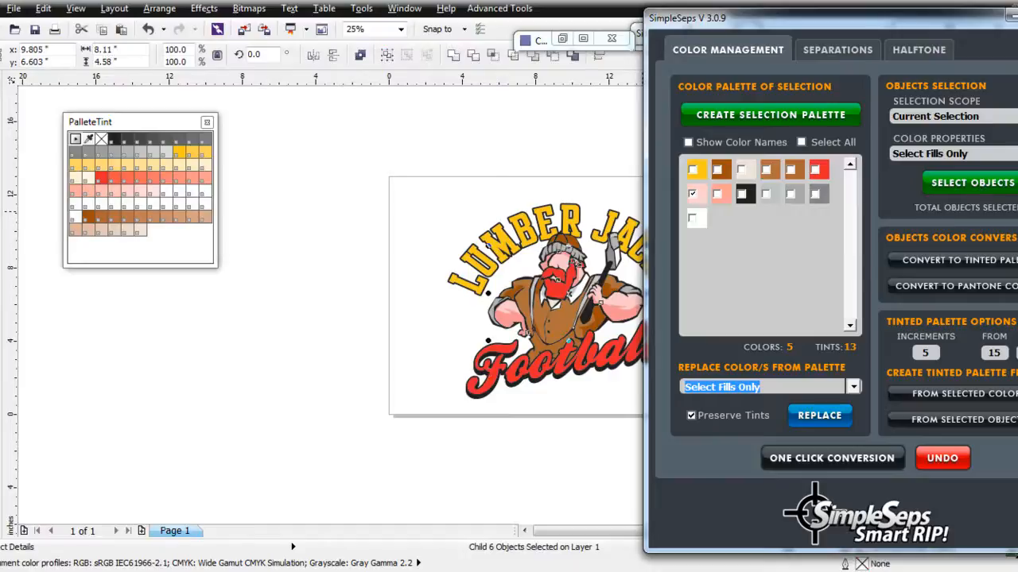
{"action": "left_click", "coordinate": [142, 196]}
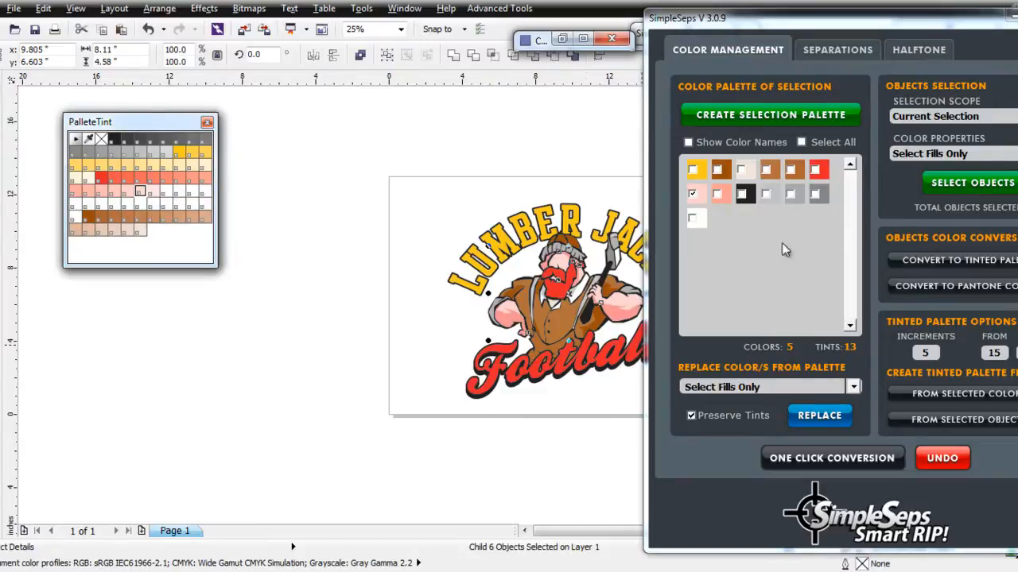
Mark the salmon swatch instead and select its objects
{"action": "left_click", "coordinate": [718, 194]}
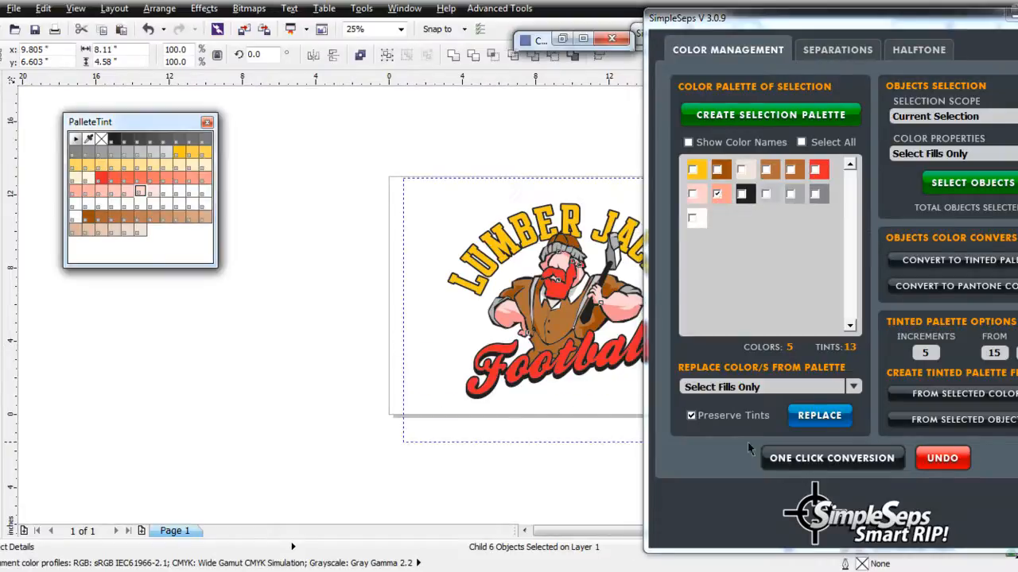
{"action": "left_click", "coordinate": [972, 182]}
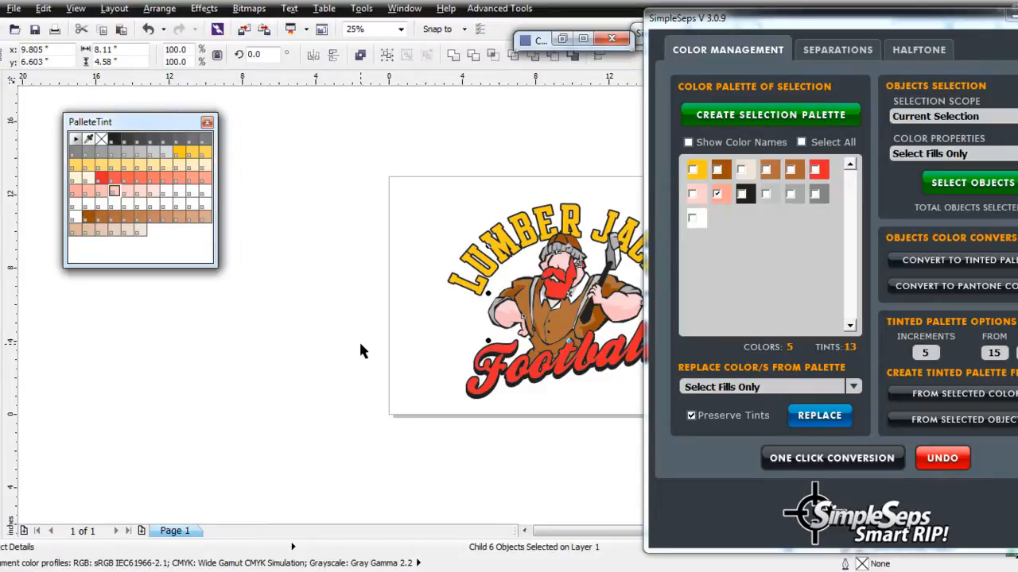
In Separations settings choose HalfTones raster with a generated, choked white underbase
{"action": "left_click", "coordinate": [837, 50]}
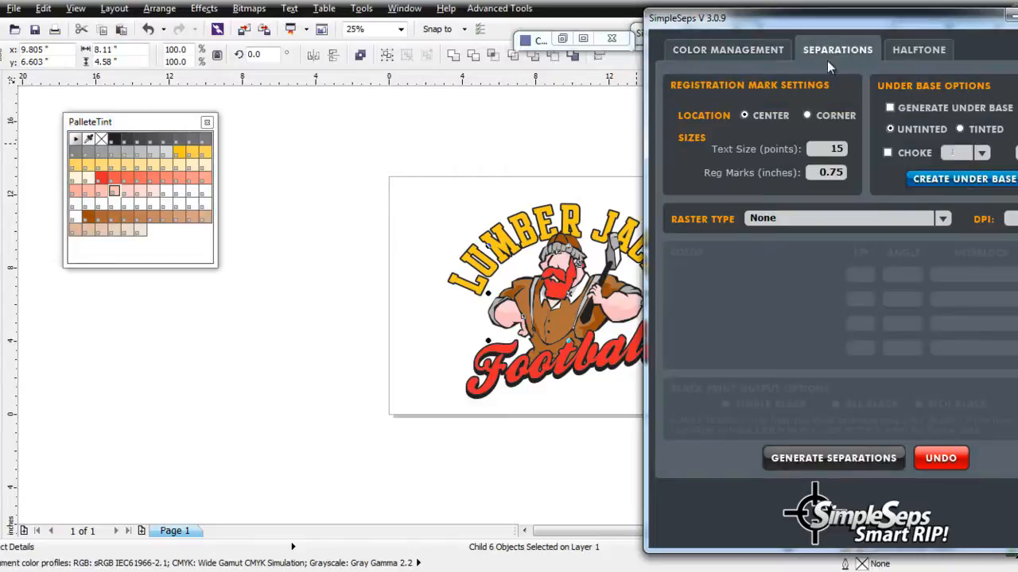
{"action": "left_click", "coordinate": [942, 219]}
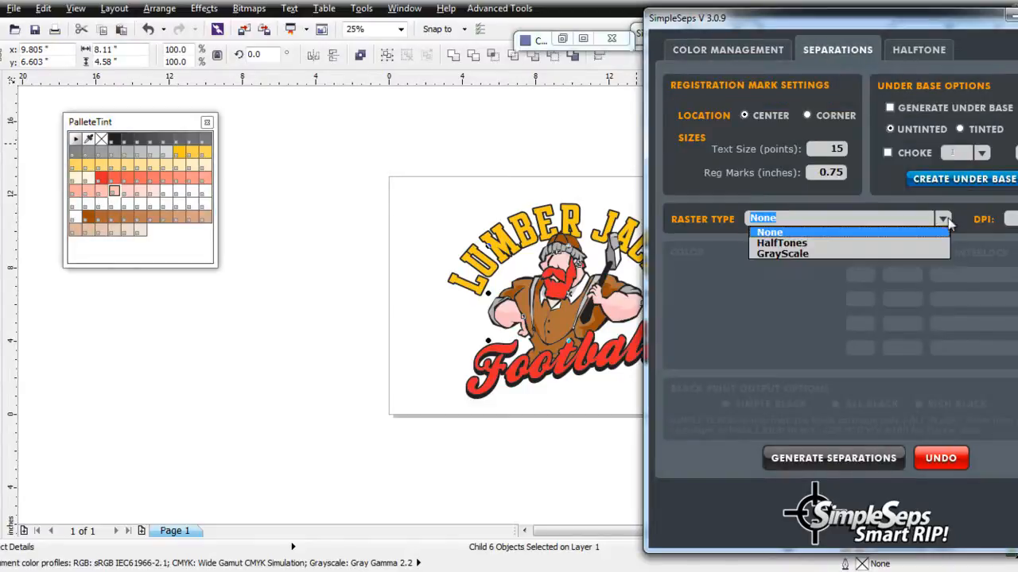
{"action": "left_click", "coordinate": [802, 243]}
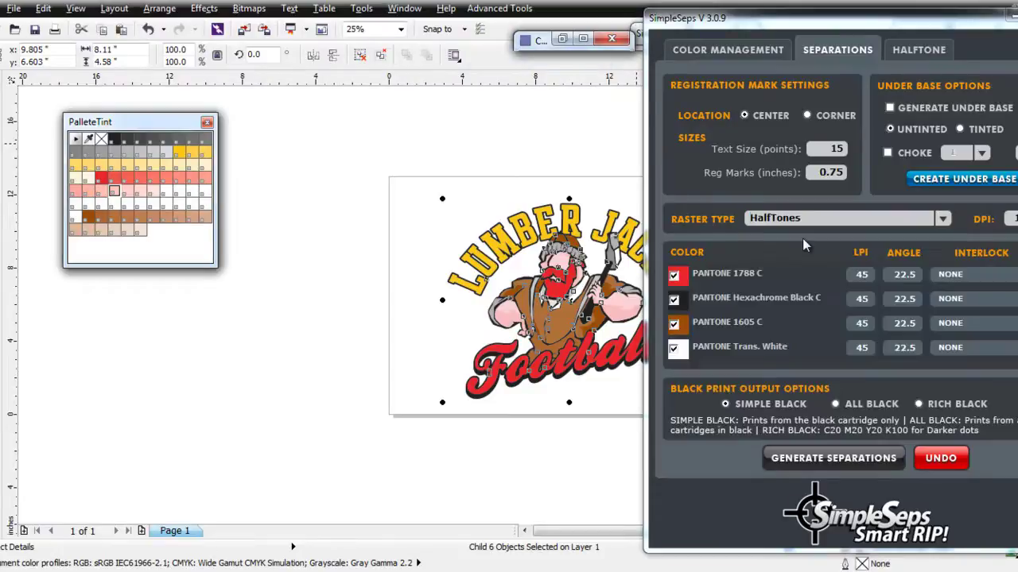
{"action": "left_click", "coordinate": [890, 108]}
{"action": "left_click", "coordinate": [887, 153]}
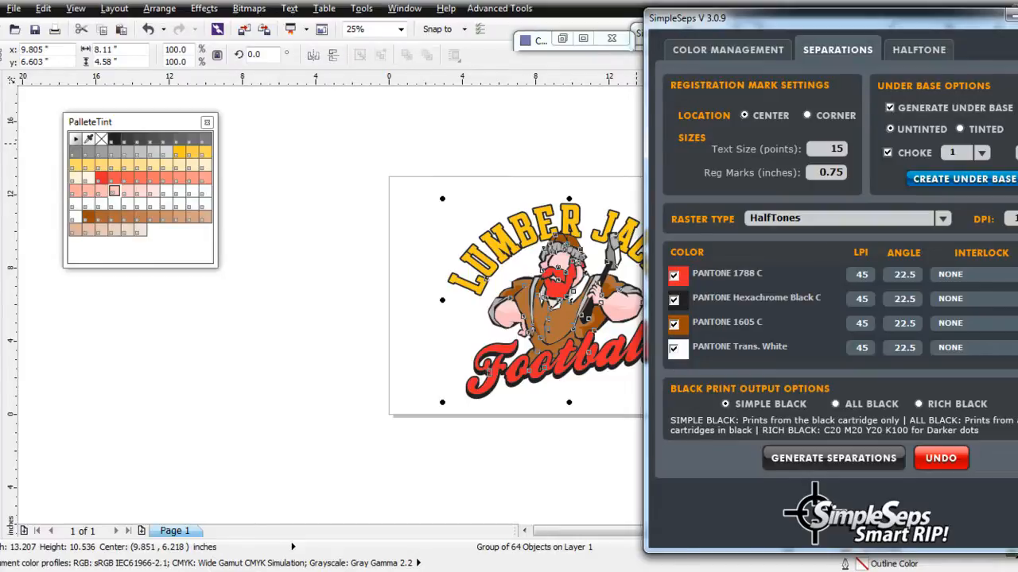
{"action": "scroll", "coordinate": [676, 364], "scroll_direction": "down", "scroll_amount": 1}
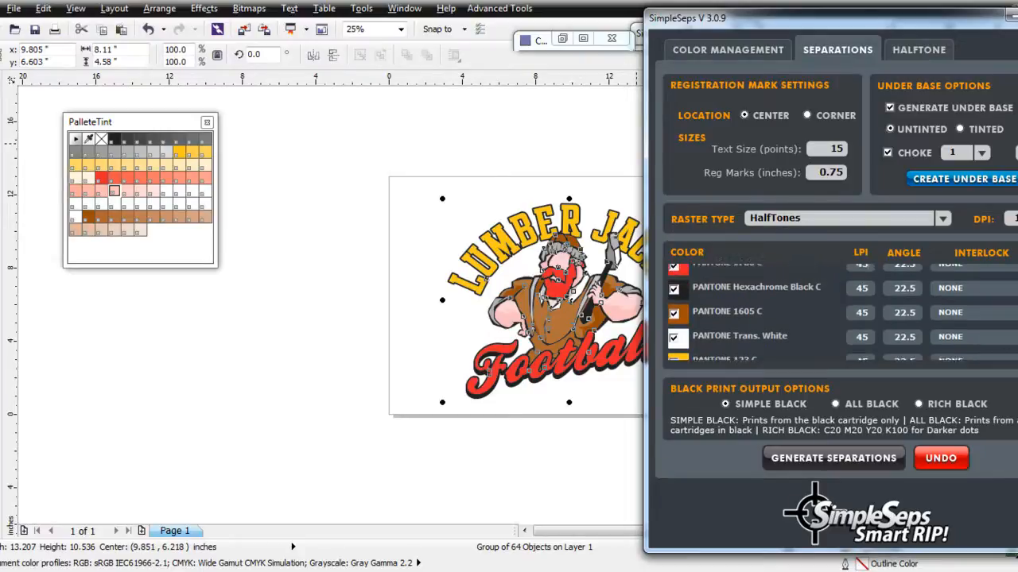
{"action": "scroll", "coordinate": [843, 314], "scroll_direction": "up", "scroll_amount": 1}
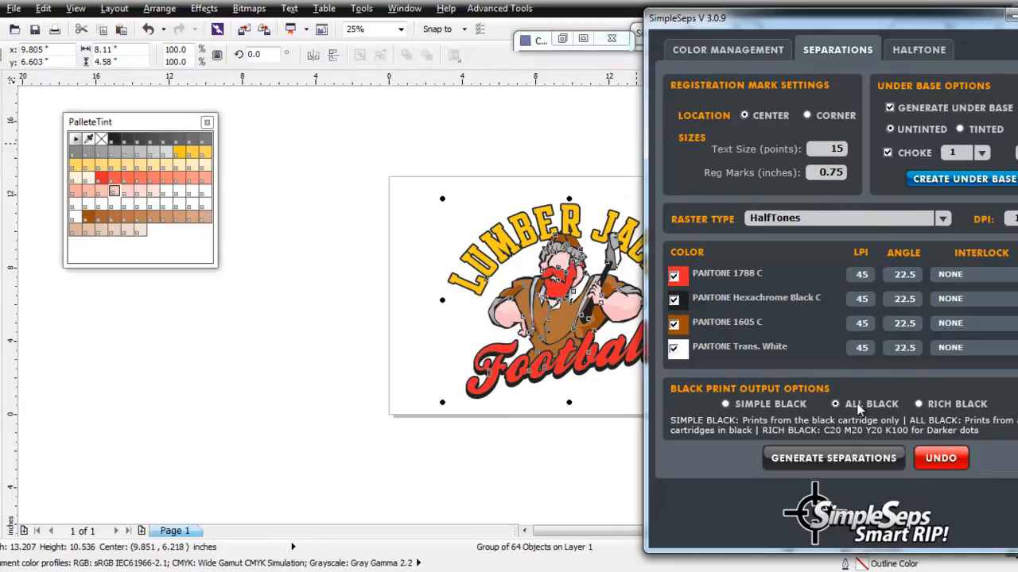
Generate the separations, confirming the Proceed dialog, producing eight plate pages
{"action": "left_click", "coordinate": [833, 458]}
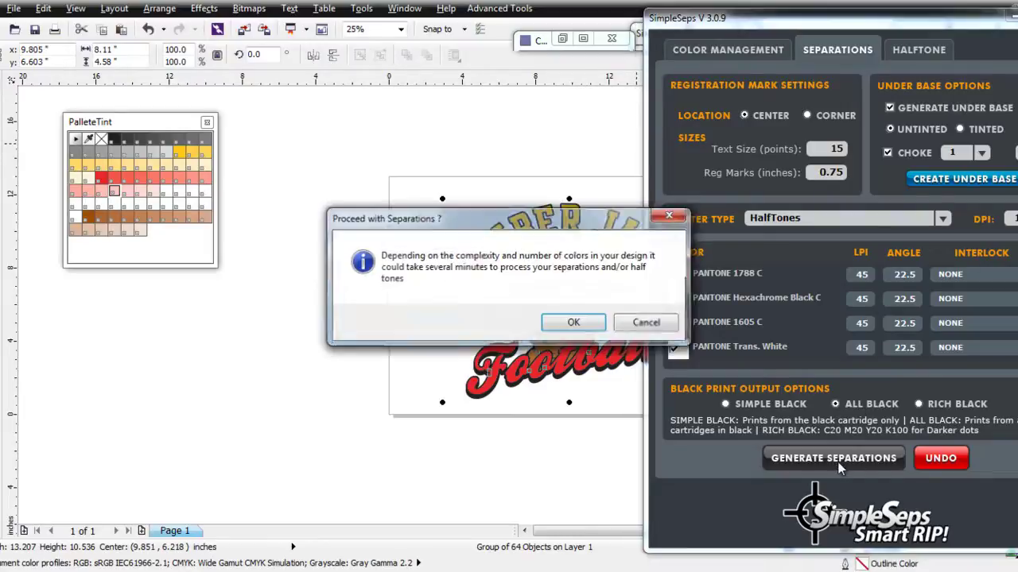
{"action": "left_click", "coordinate": [574, 322]}
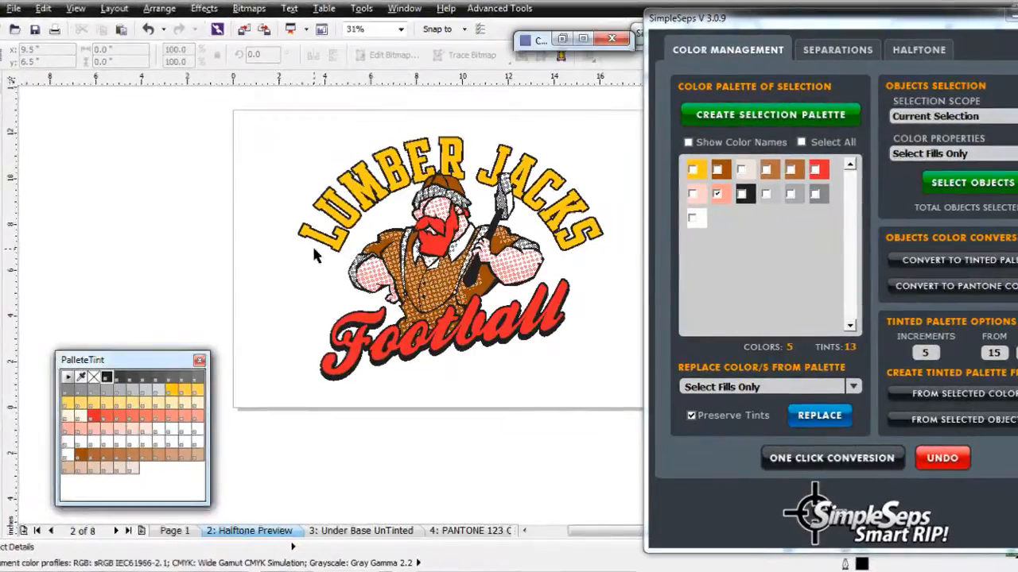
Marquee-select all six logo objects on the Halftone Preview page
{"action": "left_click_drag", "start_coordinate": [276, 117], "coordinate": [636, 438]}
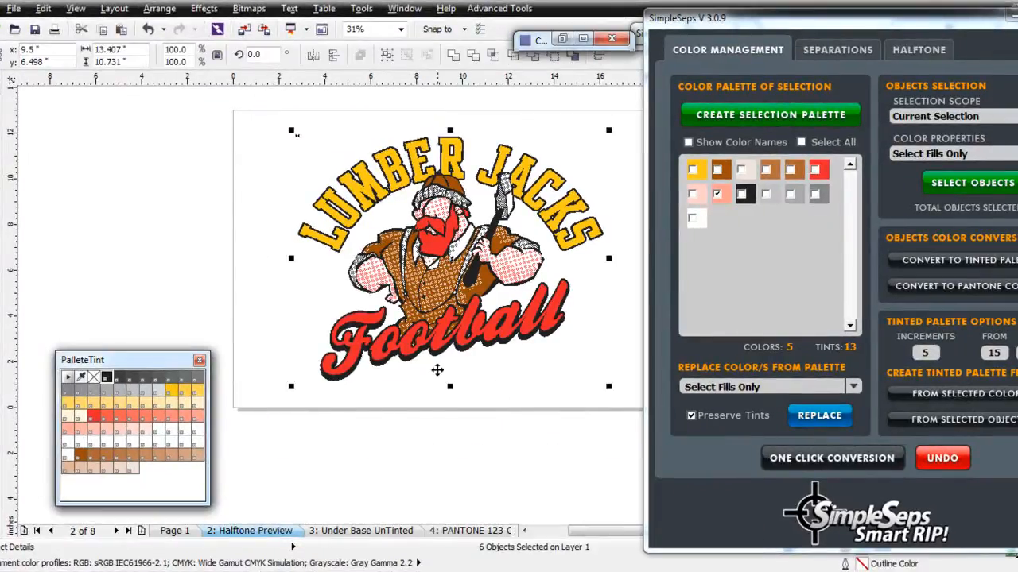
{"action": "scroll", "coordinate": [474, 300], "scroll_direction": "up", "scroll_amount": 3}
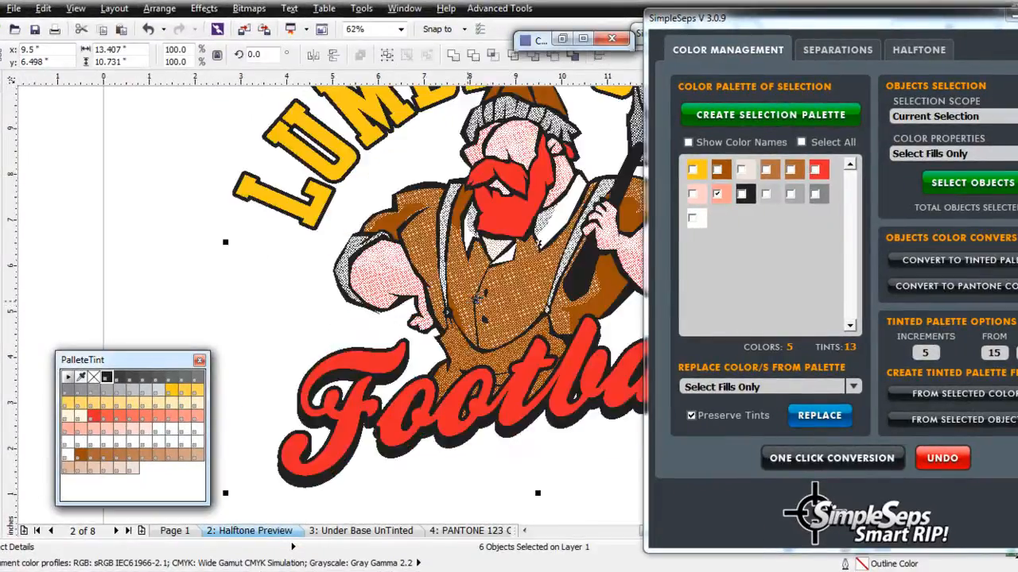
{"action": "scroll", "coordinate": [477, 298], "scroll_direction": "up", "scroll_amount": 3}
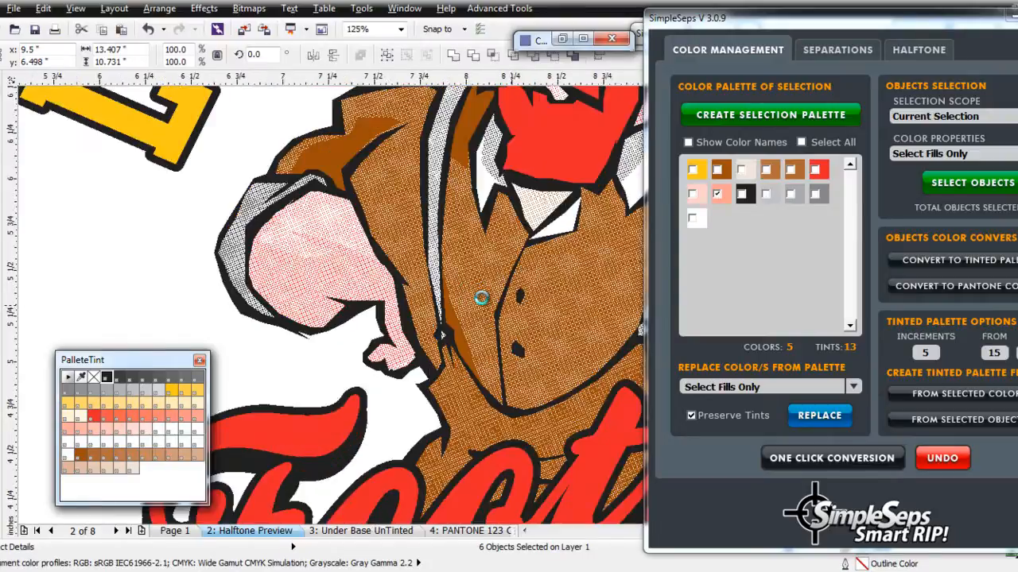
{"action": "scroll", "coordinate": [481, 297], "scroll_direction": "up", "scroll_amount": 3}
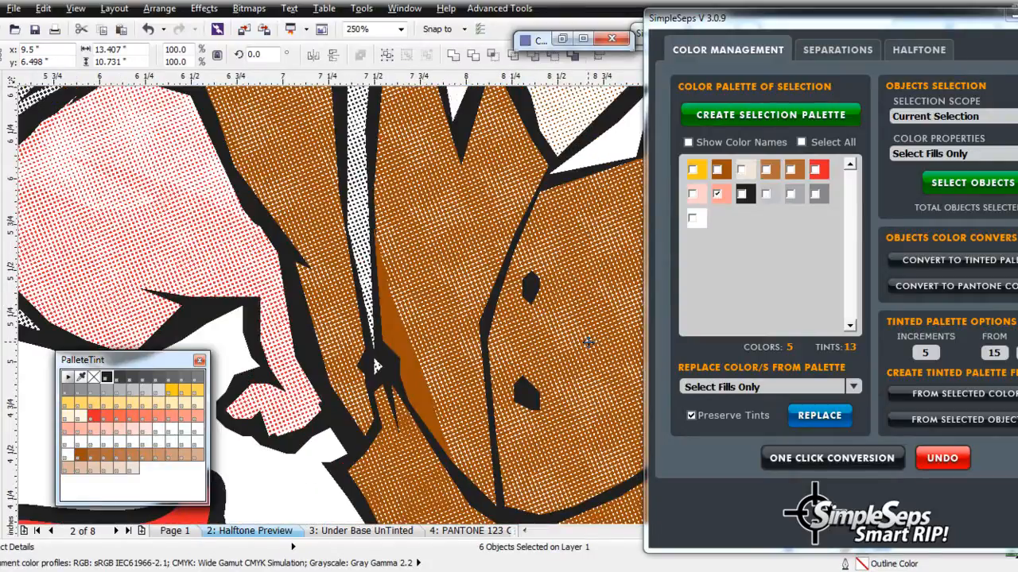
{"action": "scroll", "coordinate": [585, 344], "scroll_direction": "down", "scroll_amount": 3}
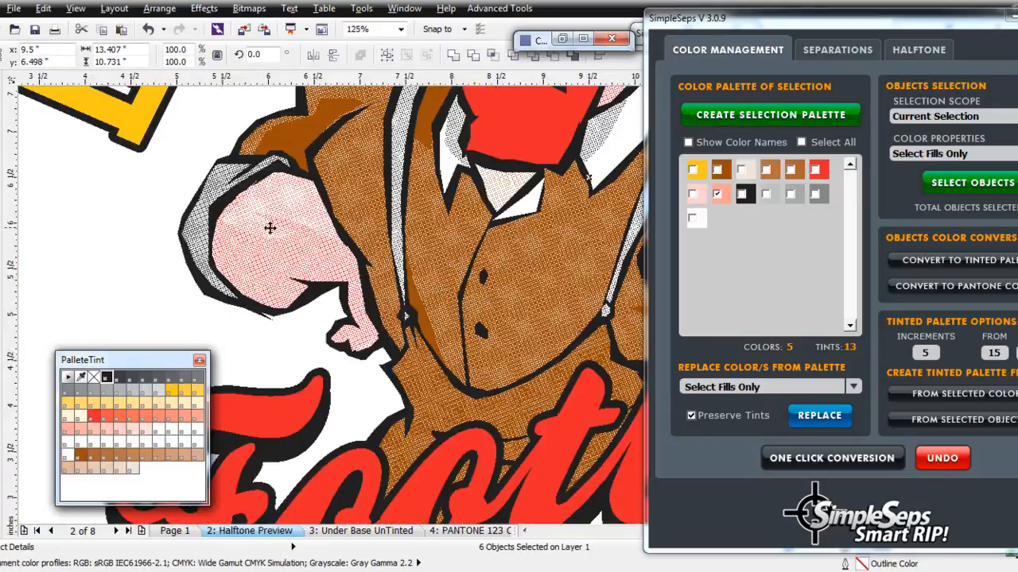
{"action": "scroll", "coordinate": [601, 358], "scroll_direction": "down", "scroll_amount": 2}
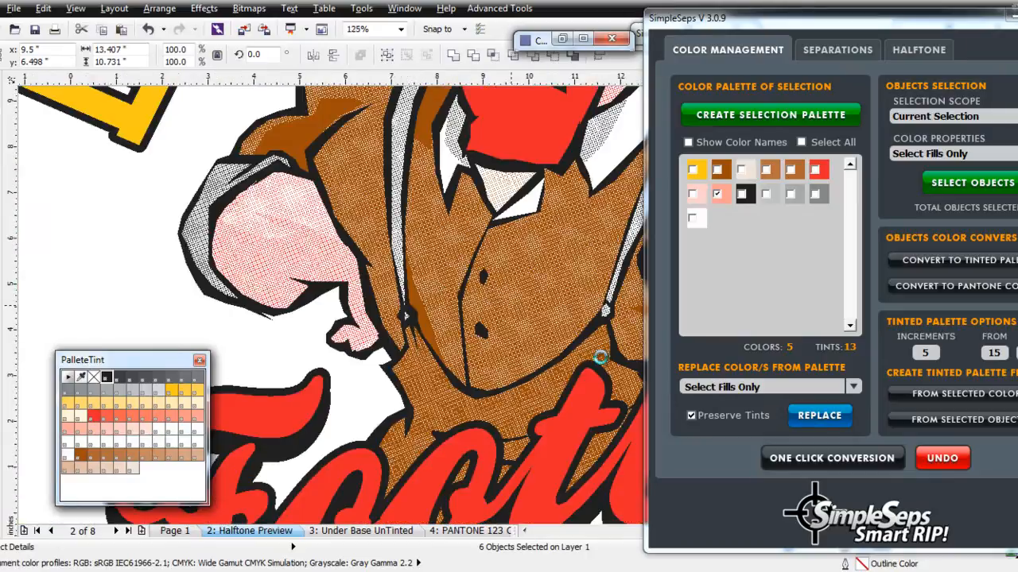
{"action": "scroll", "coordinate": [601, 358], "scroll_direction": "down", "scroll_amount": 1}
{"action": "scroll", "coordinate": [515, 304], "scroll_direction": "down", "scroll_amount": 2}
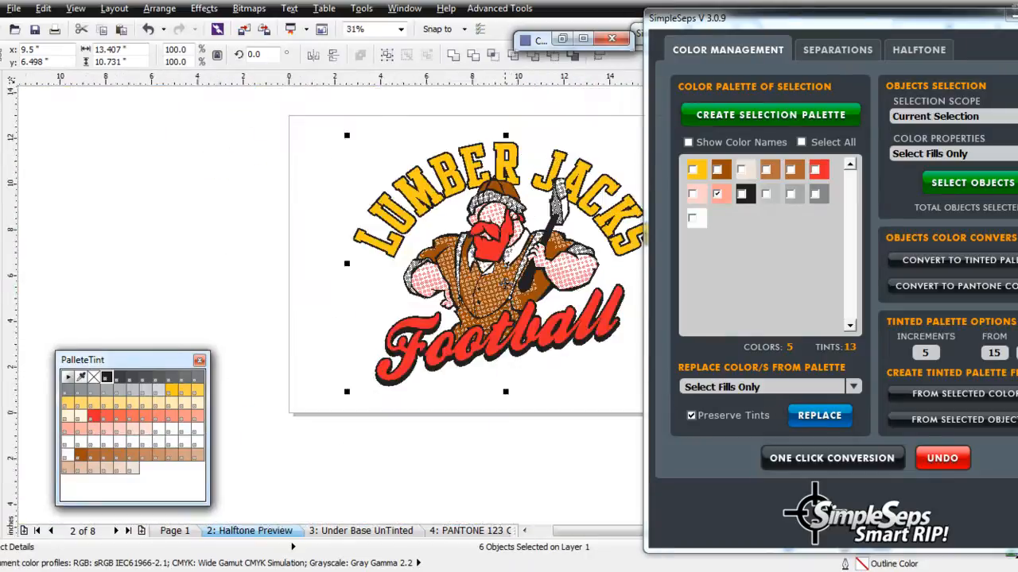
{"action": "scroll", "coordinate": [513, 308], "scroll_direction": "up", "scroll_amount": 2}
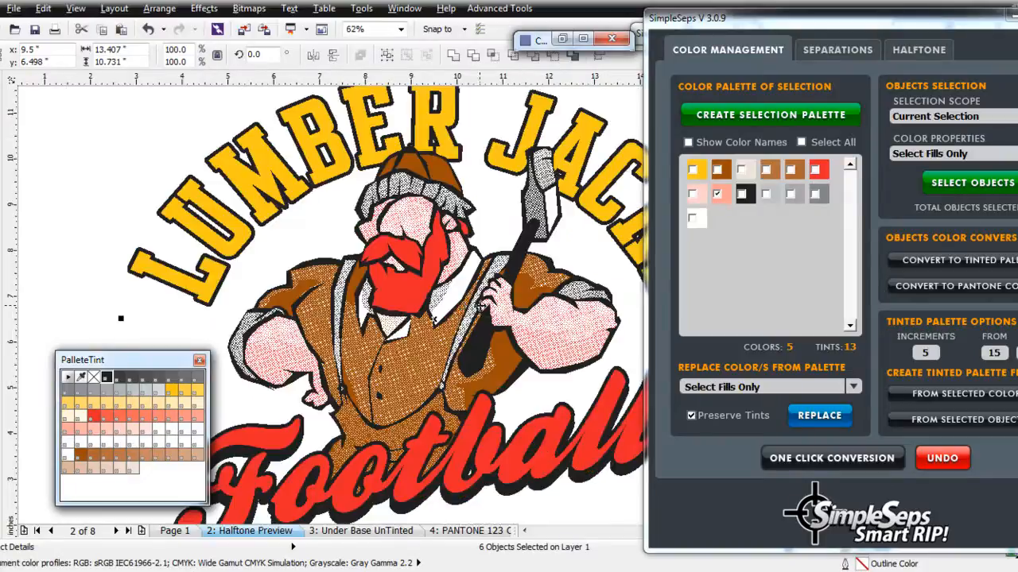
Convert the preview logo to a 300 dpi bitmap with transparent background and anti-aliasing
{"action": "left_click", "coordinate": [249, 8]}
{"action": "left_click", "coordinate": [293, 26]}
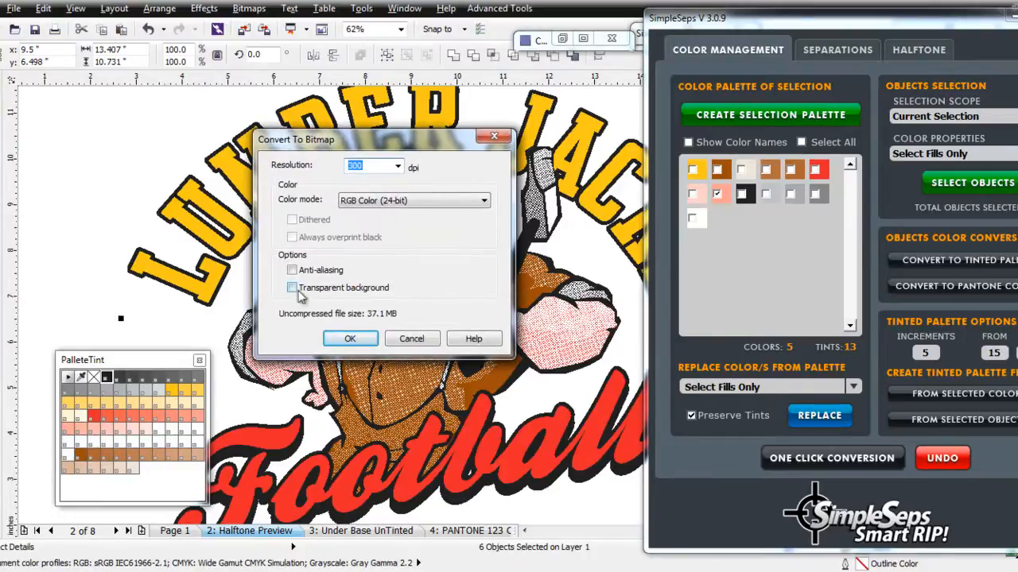
{"action": "left_click", "coordinate": [292, 288]}
{"action": "left_click", "coordinate": [291, 271]}
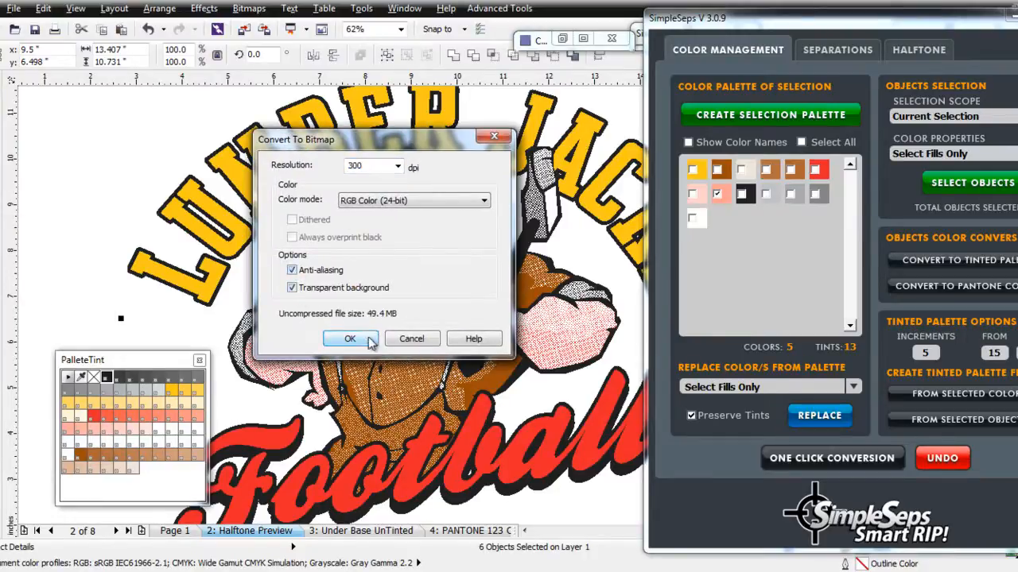
{"action": "left_click", "coordinate": [350, 338]}
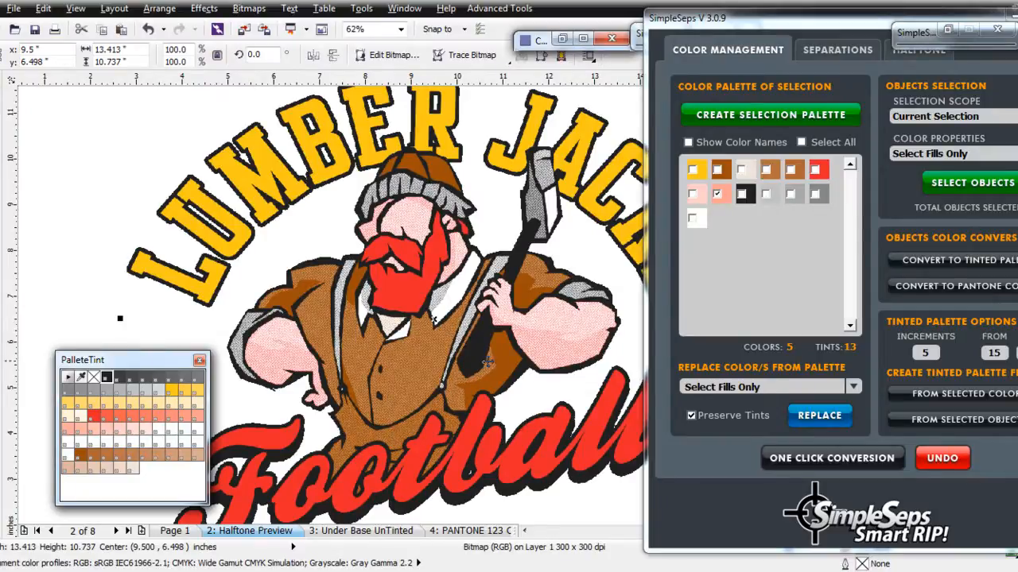
{"action": "scroll", "coordinate": [558, 340], "scroll_direction": "up", "scroll_amount": 1}
{"action": "scroll", "coordinate": [559, 340], "scroll_direction": "up", "scroll_amount": 1}
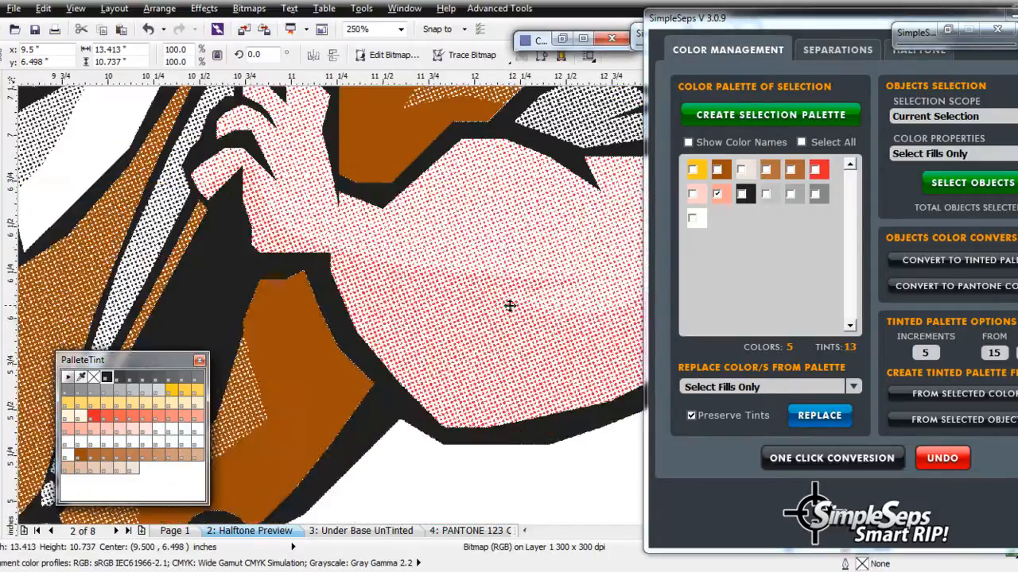
{"action": "scroll", "coordinate": [513, 358], "scroll_direction": "down", "scroll_amount": 1}
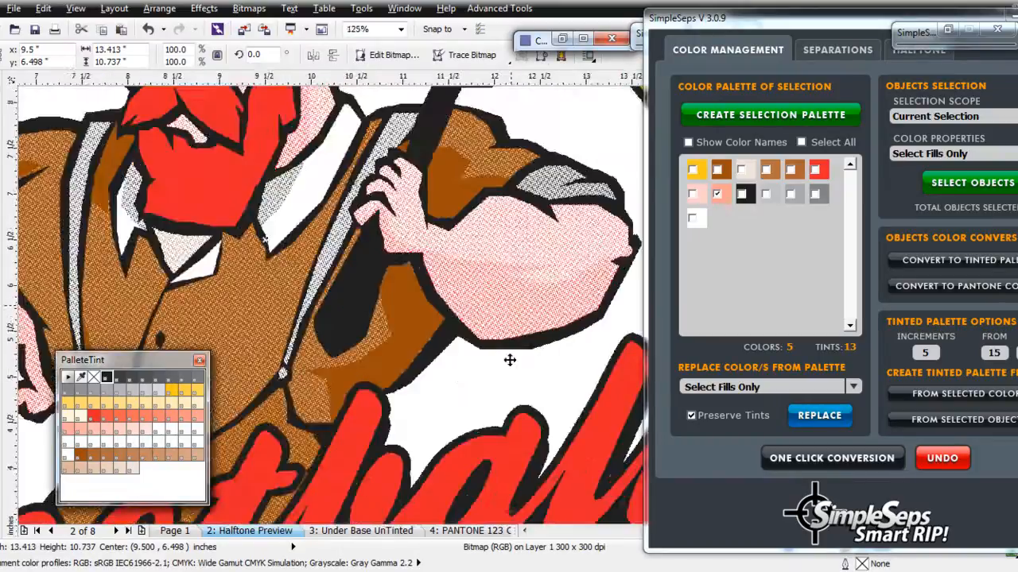
{"action": "scroll", "coordinate": [513, 358], "scroll_direction": "down", "scroll_amount": 1}
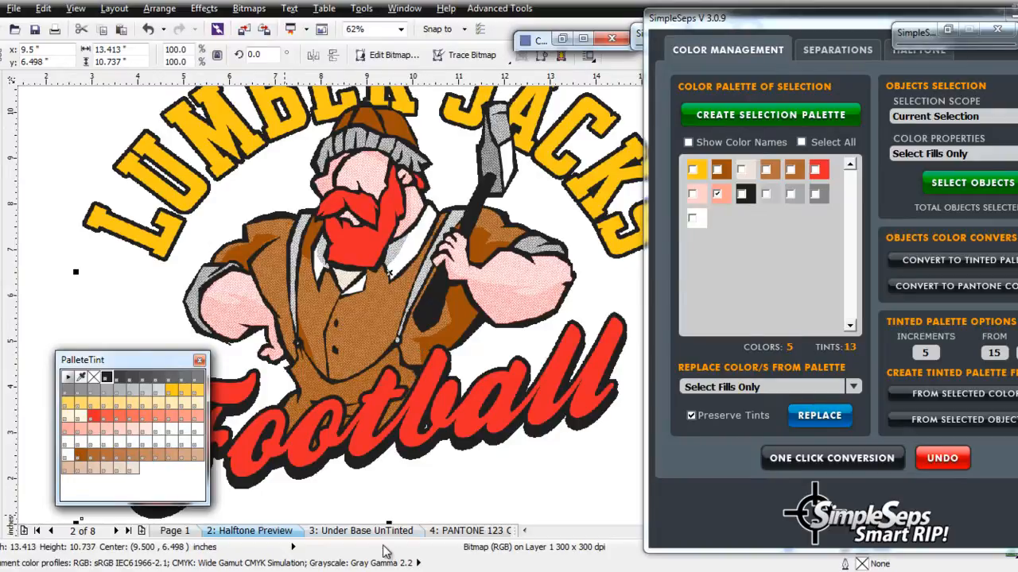
{"action": "left_click", "coordinate": [384, 534]}
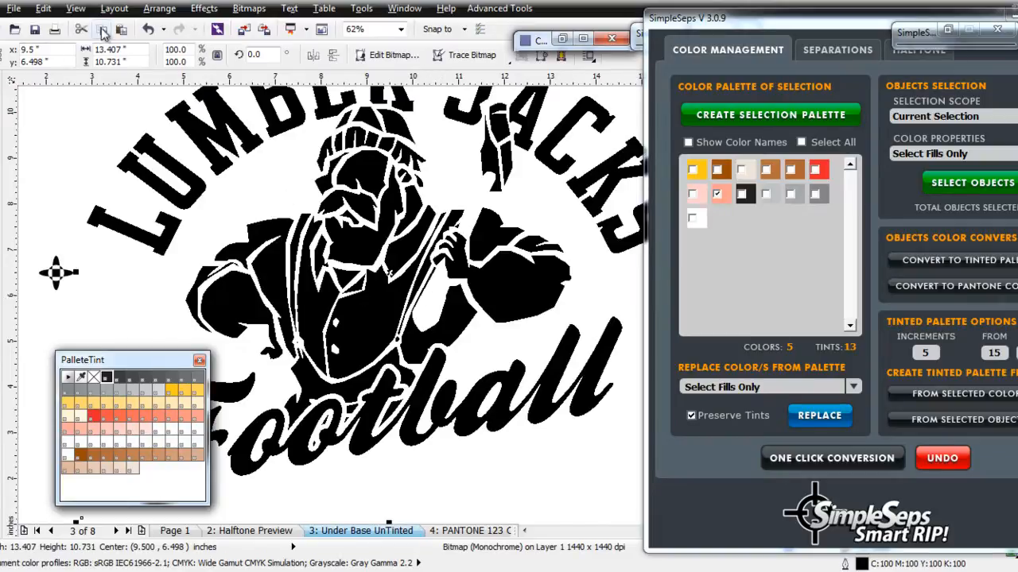
{"action": "left_click", "coordinate": [249, 530]}
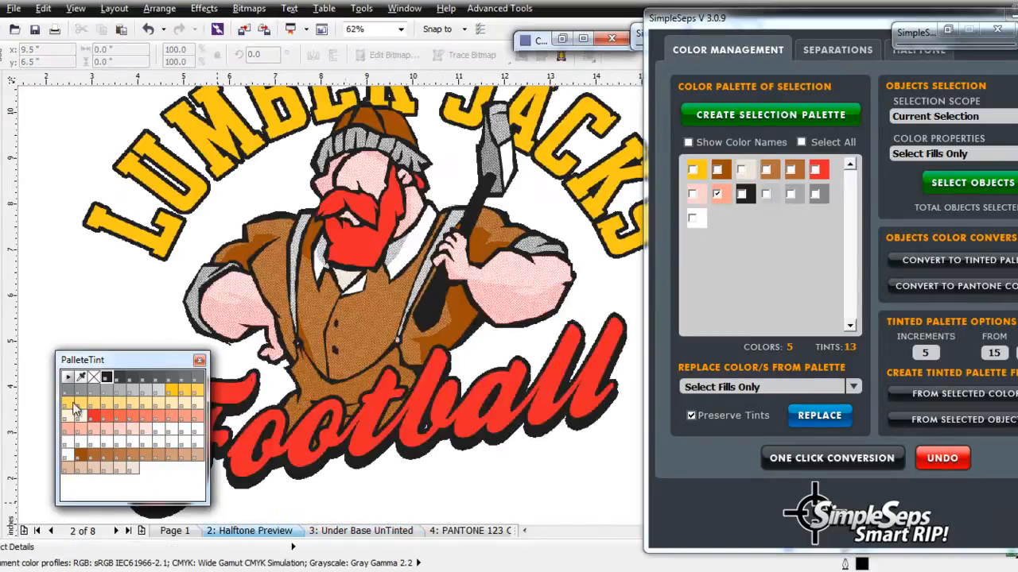
{"action": "left_click", "coordinate": [119, 30]}
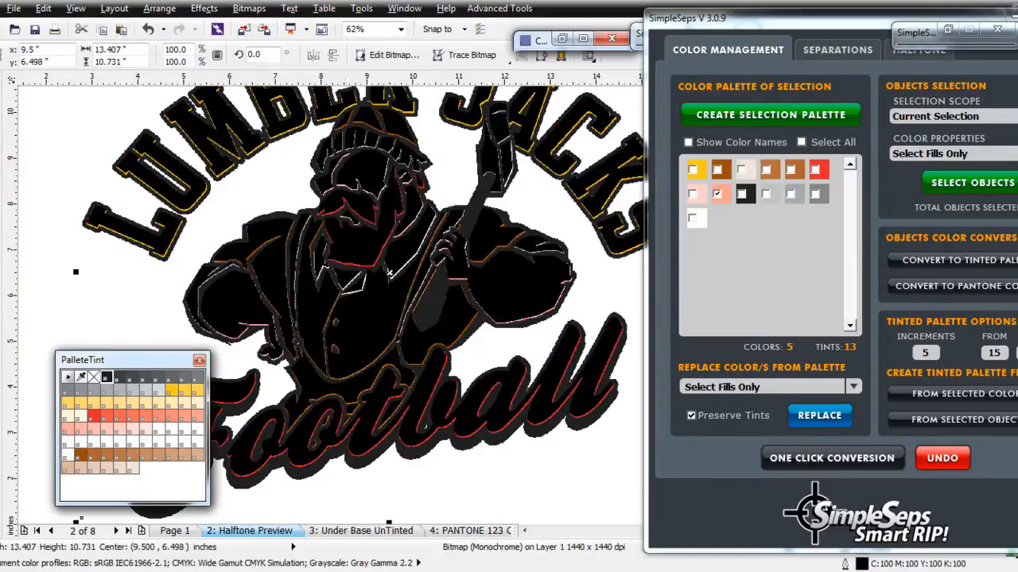
{"action": "left_click", "coordinate": [389, 271]}
{"action": "scroll", "coordinate": [360, 289], "scroll_direction": "up", "scroll_amount": 4}
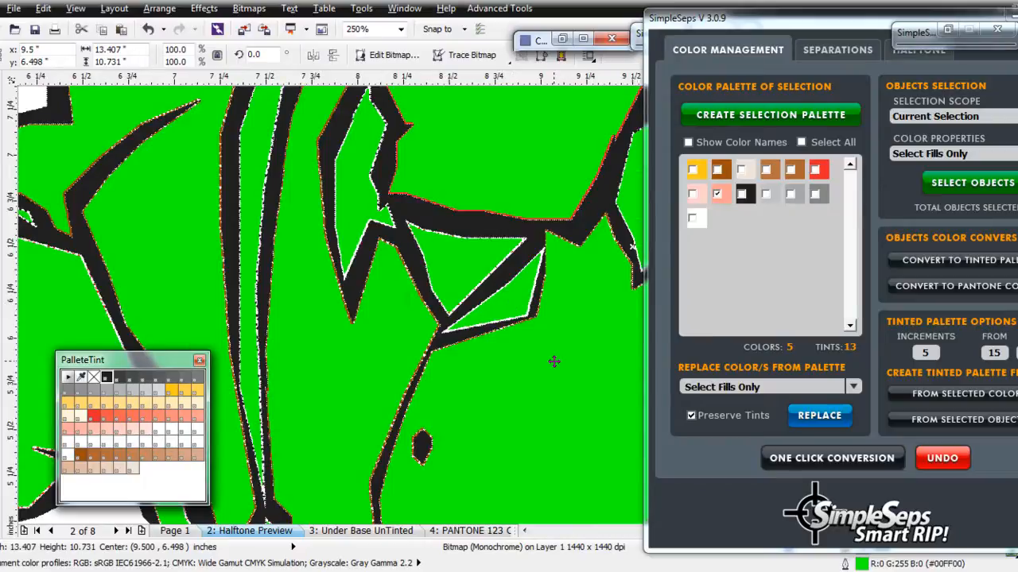
{"action": "scroll", "coordinate": [557, 361], "scroll_direction": "down", "scroll_amount": 4}
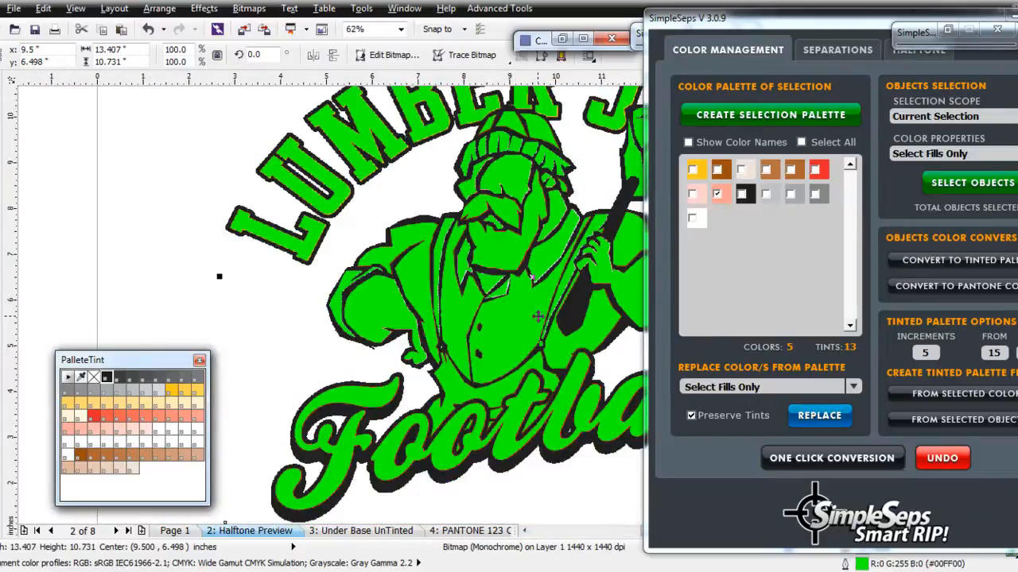
{"action": "key", "text": "ctrl+z"}
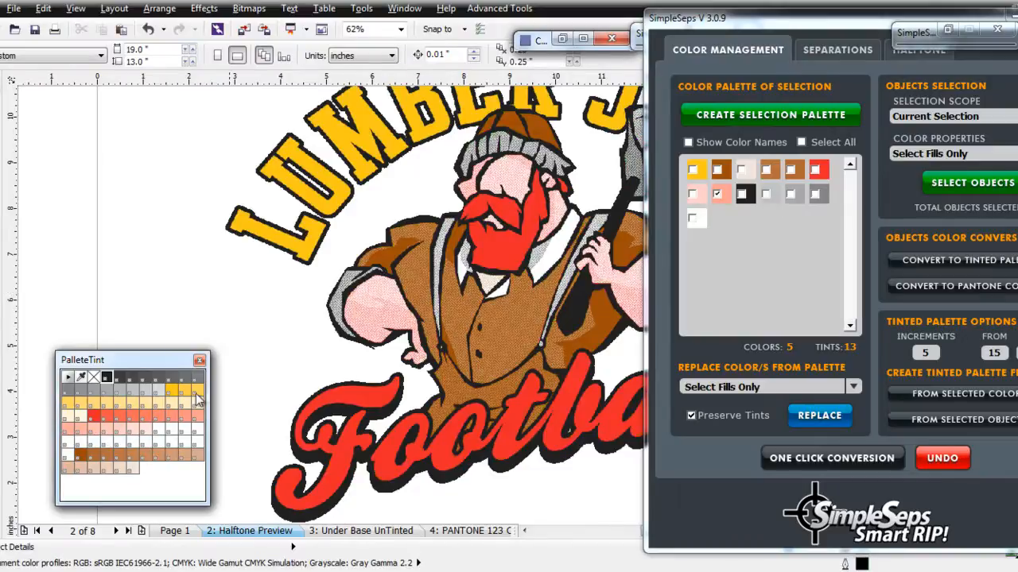
Step through the 123 C, Trans. White, 1605 C, Hexachrome Black and 1788 C plate pages with SimpleSeps minimized
{"action": "left_click", "coordinate": [469, 530]}
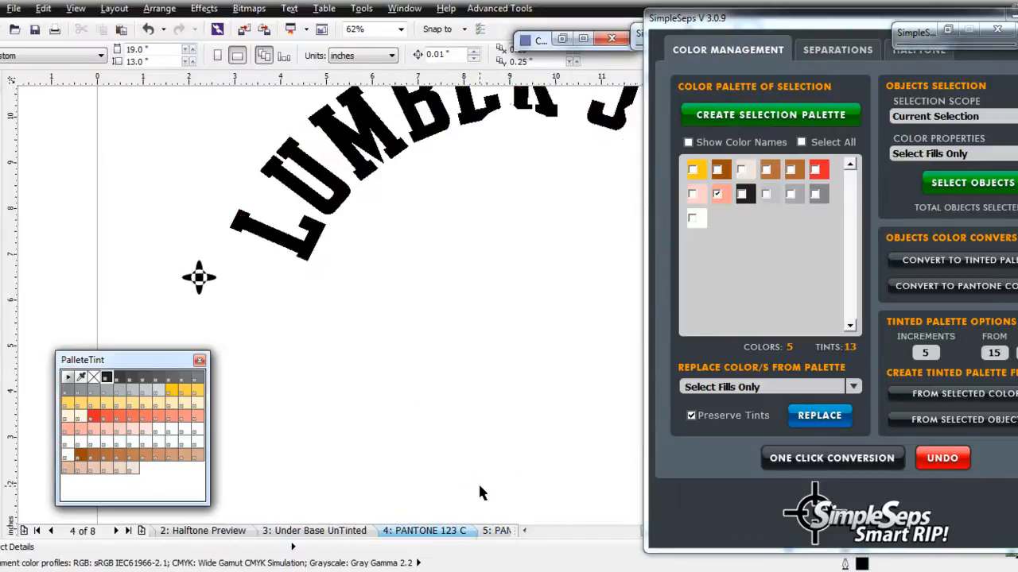
{"action": "scroll", "coordinate": [478, 482], "scroll_direction": "down", "scroll_amount": 1}
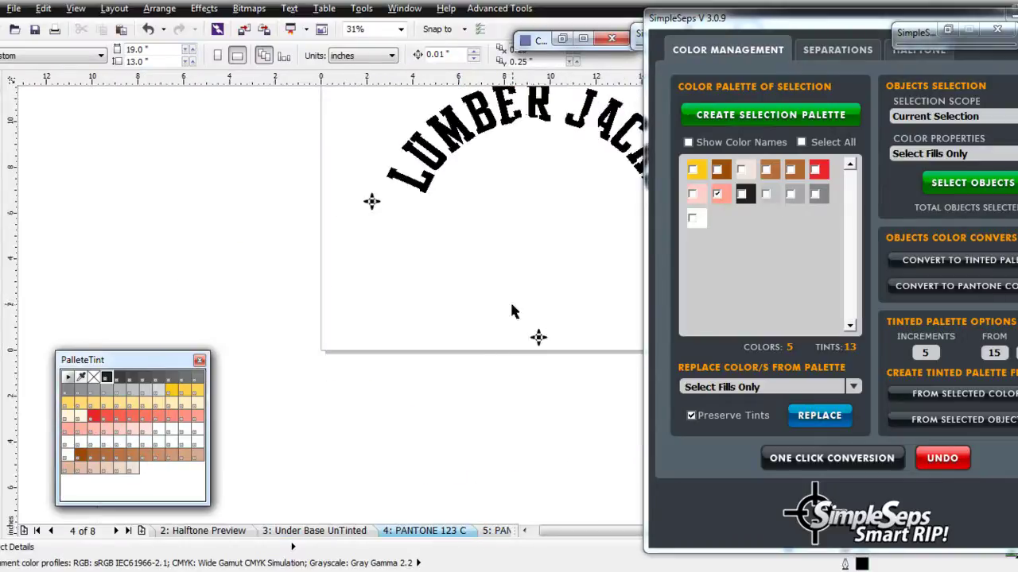
{"action": "left_click", "coordinate": [1012, 17]}
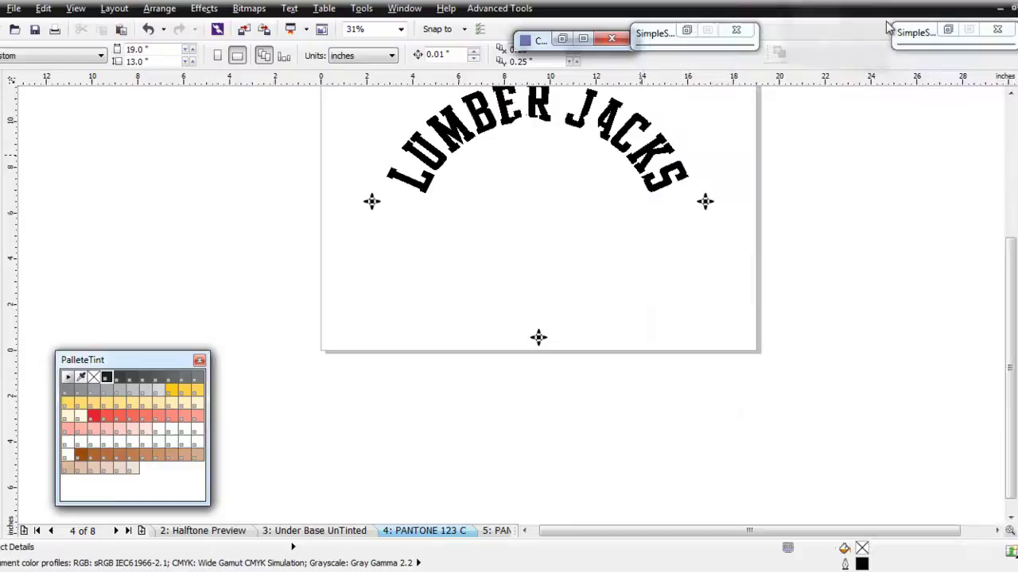
{"action": "left_click", "coordinate": [496, 530]}
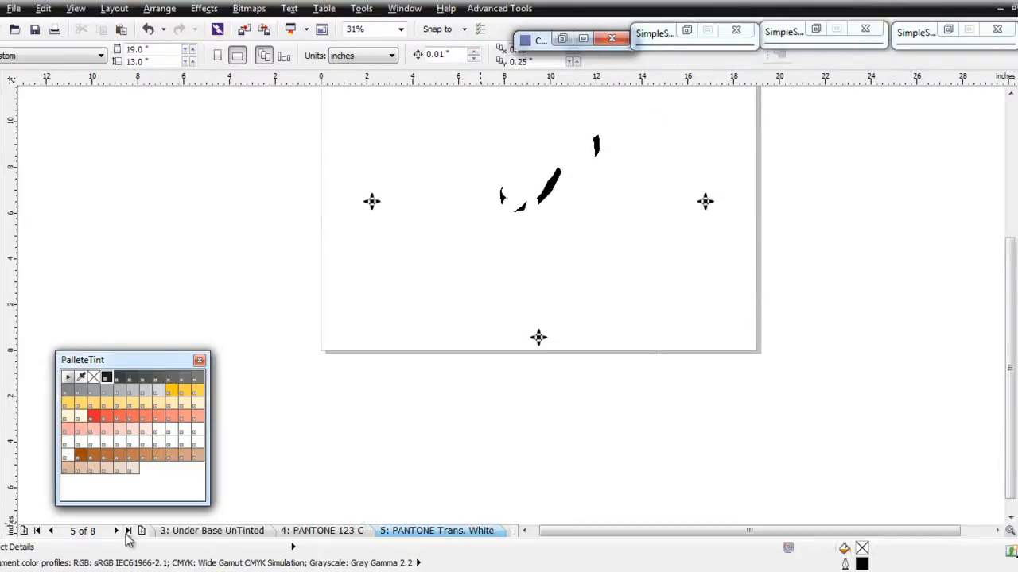
{"action": "left_click", "coordinate": [114, 531]}
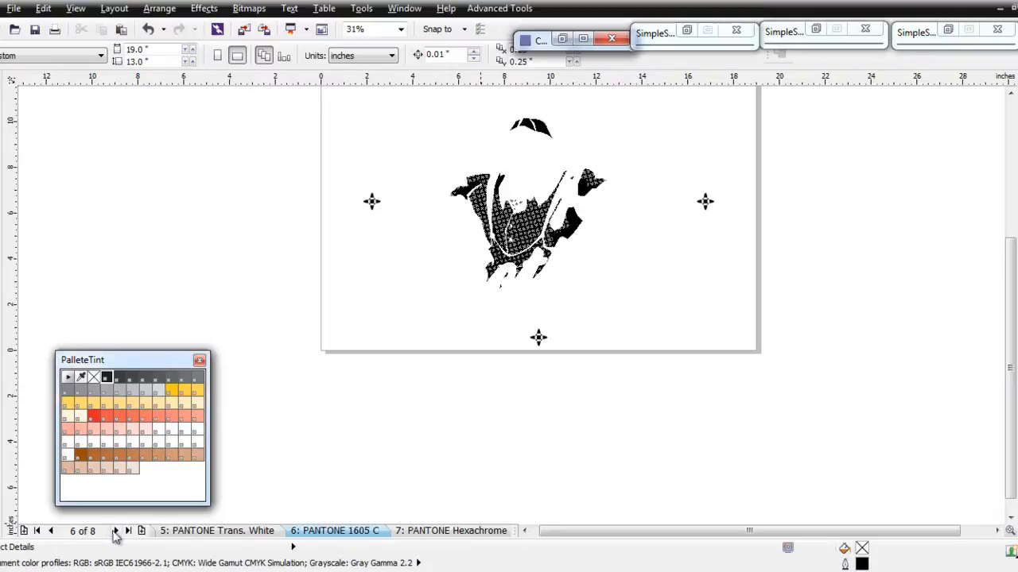
{"action": "left_click", "coordinate": [115, 531]}
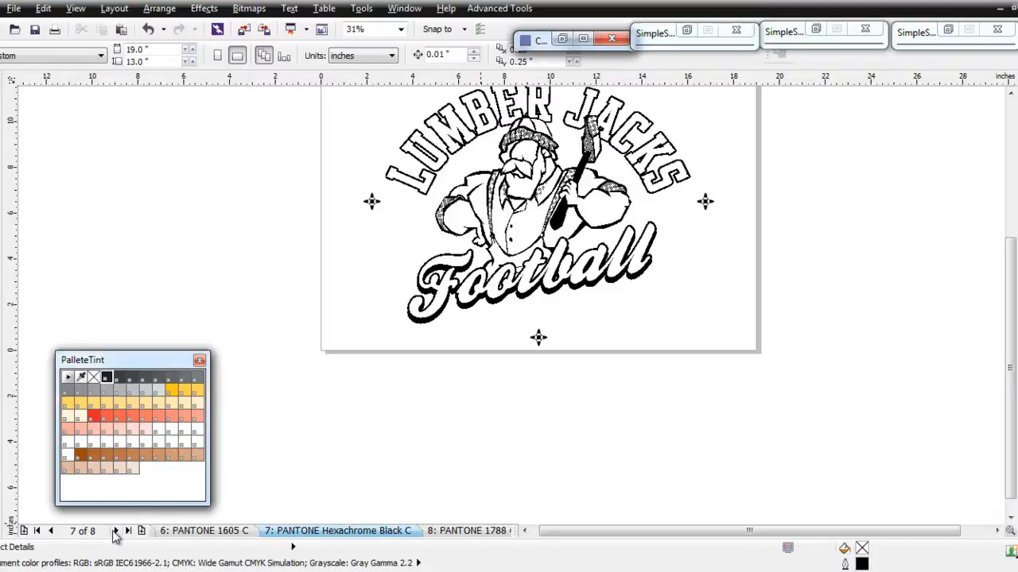
{"action": "left_click", "coordinate": [114, 531]}
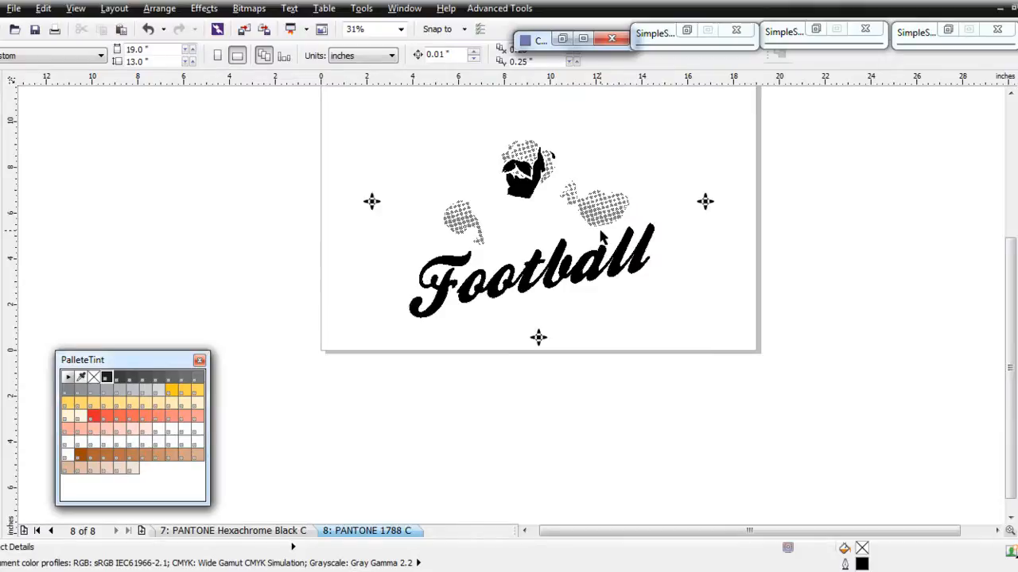
{"action": "scroll", "coordinate": [602, 237], "scroll_direction": "up", "scroll_amount": 4}
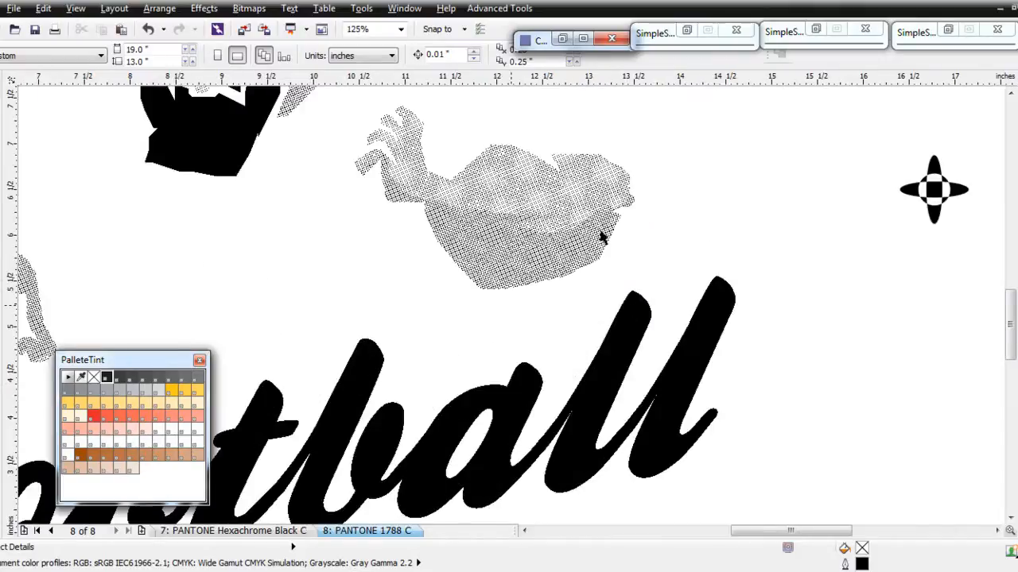
{"action": "scroll", "coordinate": [602, 236], "scroll_direction": "down", "scroll_amount": 2}
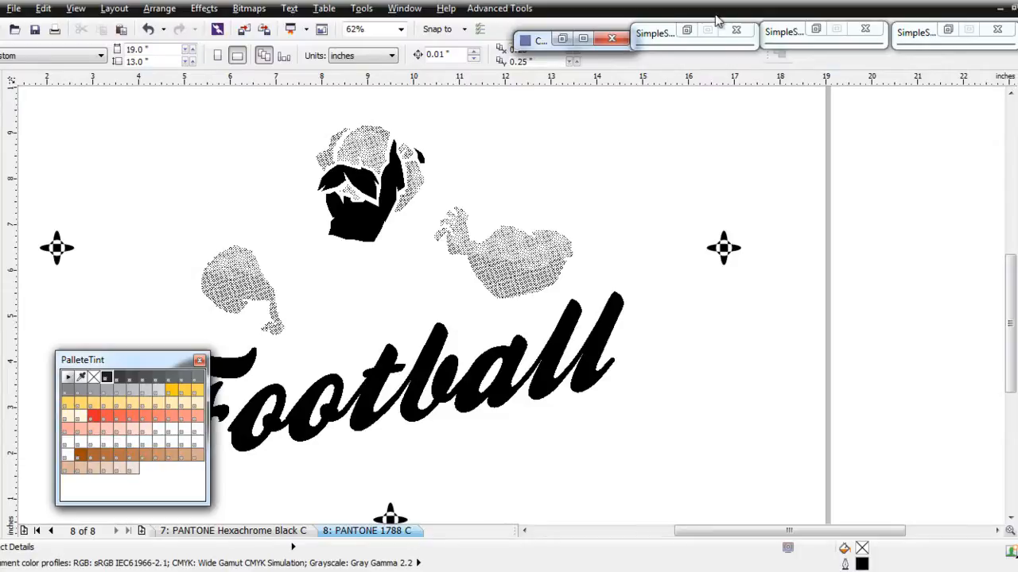
Restore the minimized SimpleSeps V 3.0.9 window over the PANTONE 1788 C plate
{"action": "left_click", "coordinate": [814, 32]}
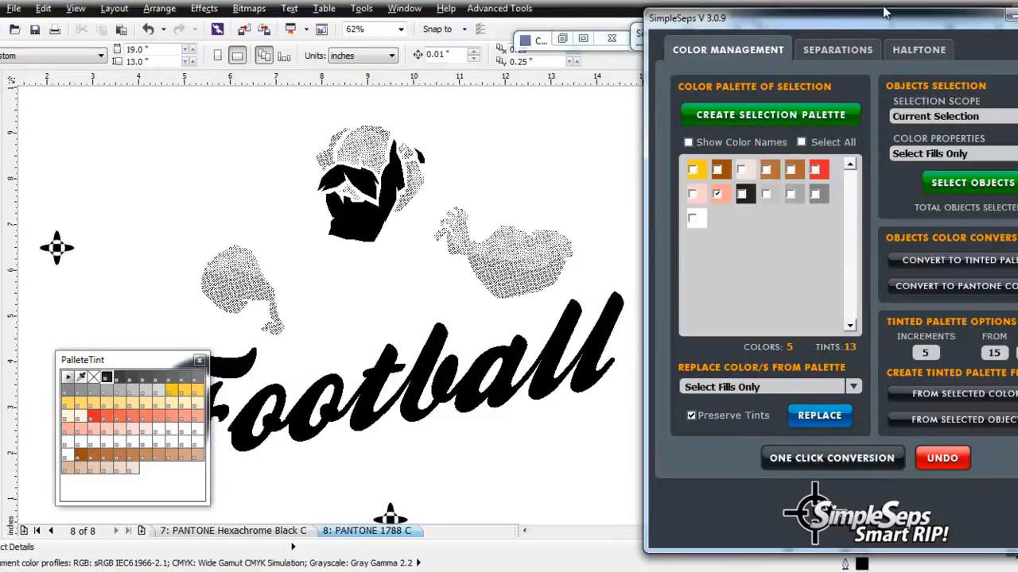